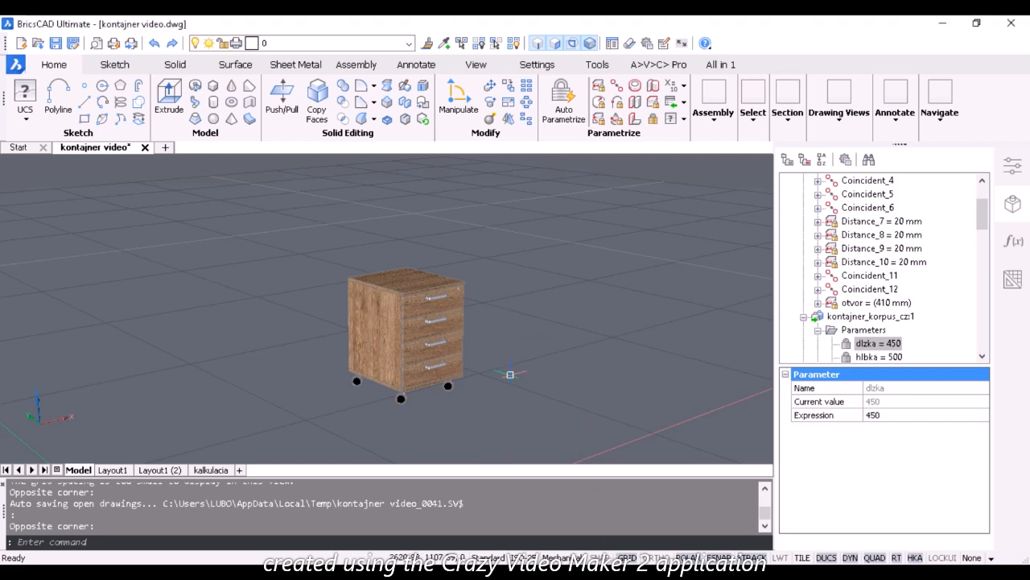
- Set the dlzka length parameter of the kontajner_korpus_cz:1 component to 500, followed by 550
{"action": "left_click", "coordinate": [885, 415]}
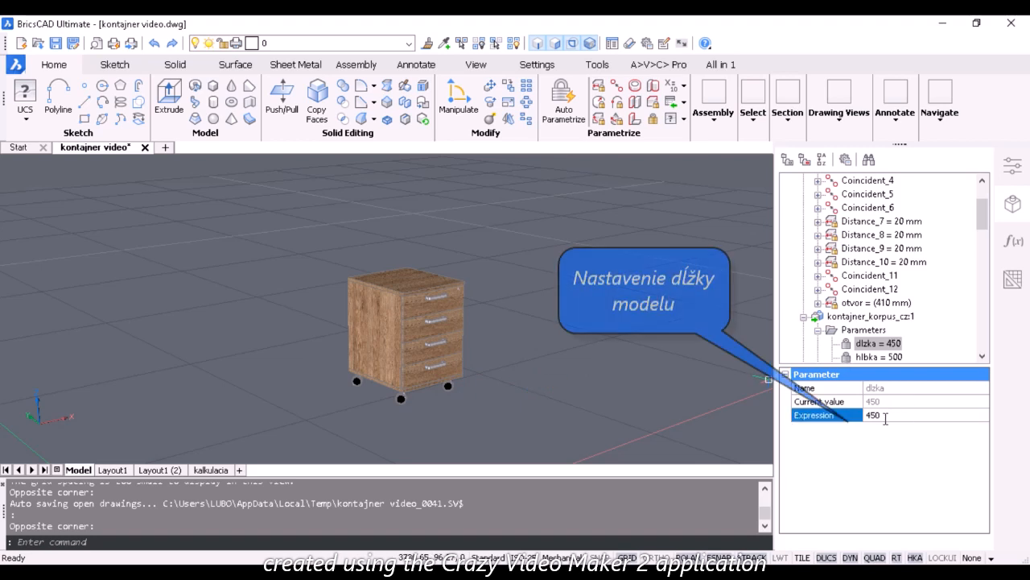
{"action": "double_click", "coordinate": [886, 418]}
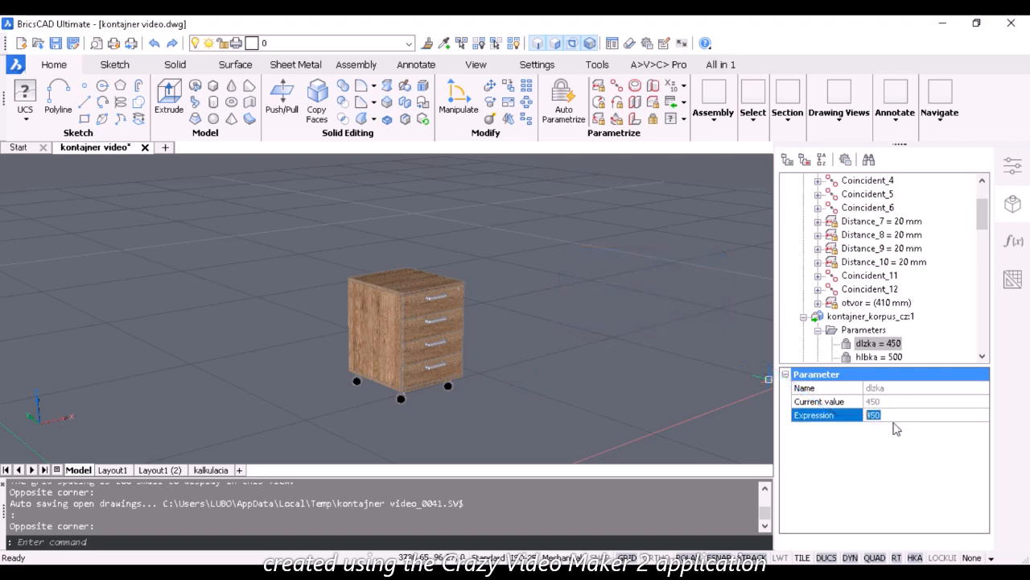
{"action": "type", "text": "500"}
{"action": "key", "text": "Return"}
{"action": "double_click", "coordinate": [897, 413]}
{"action": "type", "text": "550"}
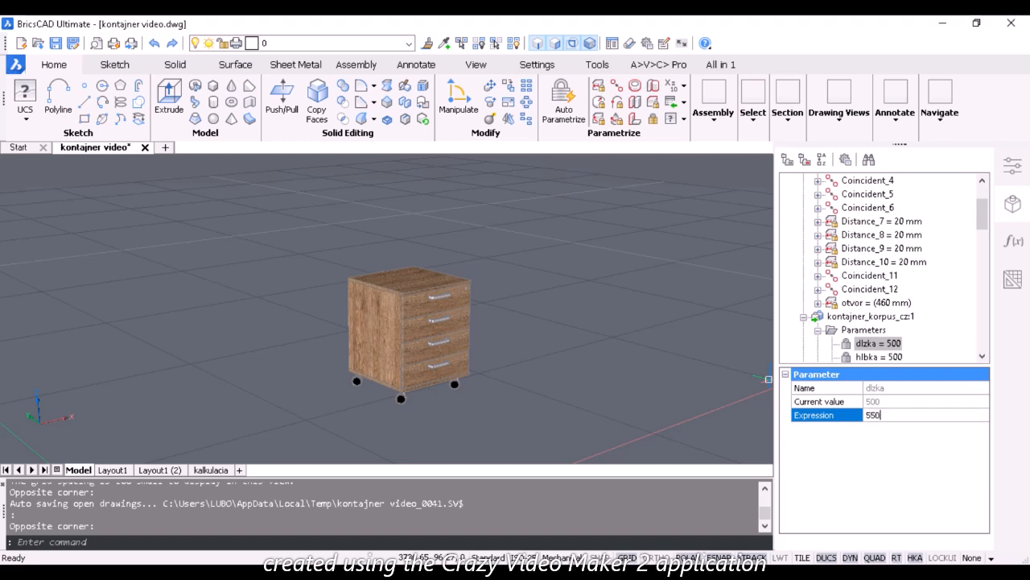
{"action": "key", "text": "Return"}
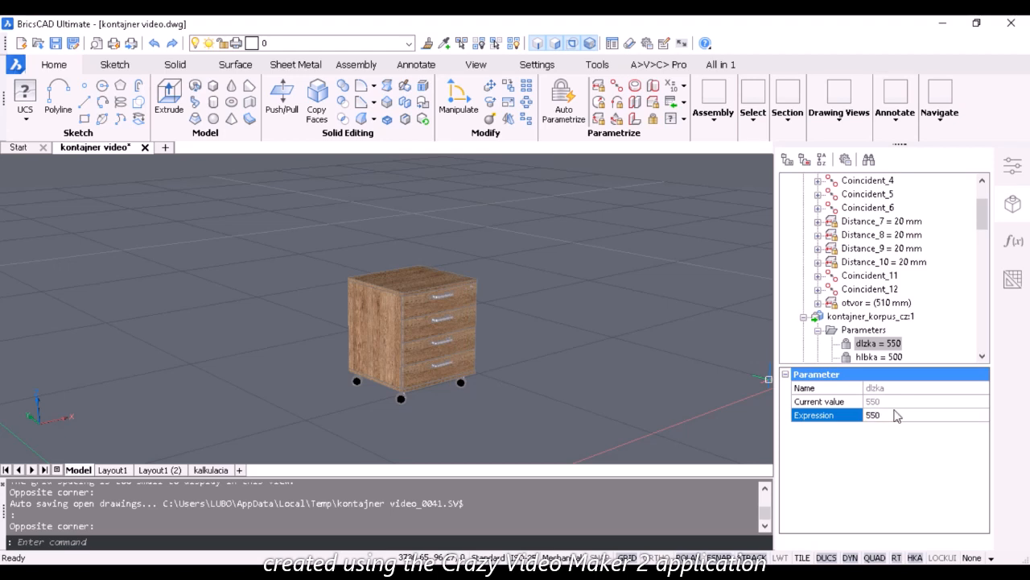
- Try a dlzka length of 600 on the cabinet body, and return it to 450
{"action": "double_click", "coordinate": [891, 414]}
{"action": "type", "text": "69"}
{"action": "type", "text": "00"}
{"action": "key", "text": "Return"}
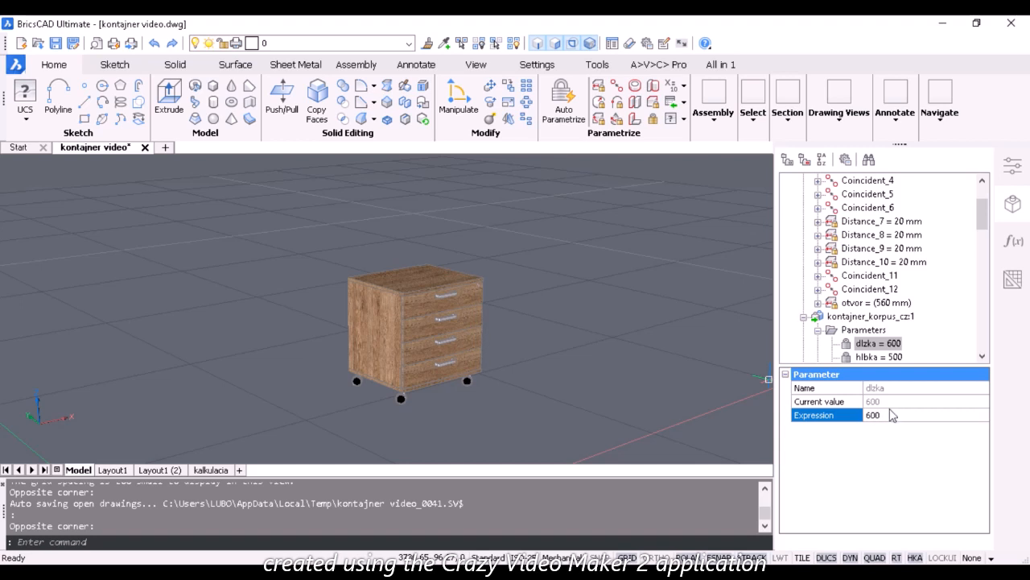
{"action": "double_click", "coordinate": [890, 413]}
{"action": "type", "text": "450"}
{"action": "key", "text": "Return"}
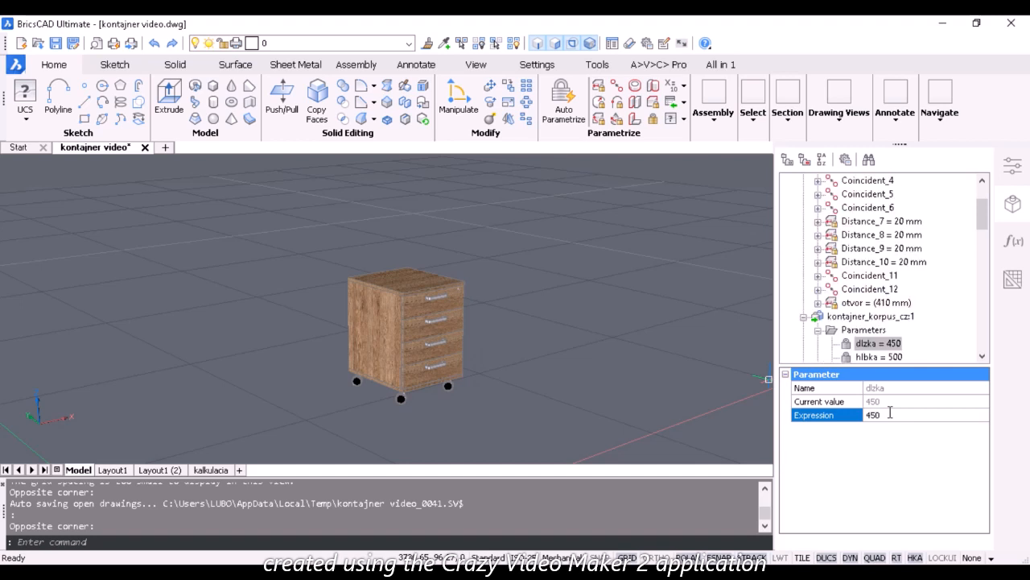
- Try a depth of 550 in the cabinet body's hlbka parameter, and return it to 500
{"action": "left_click", "coordinate": [869, 356]}
{"action": "double_click", "coordinate": [894, 416]}
{"action": "type", "text": "550"}
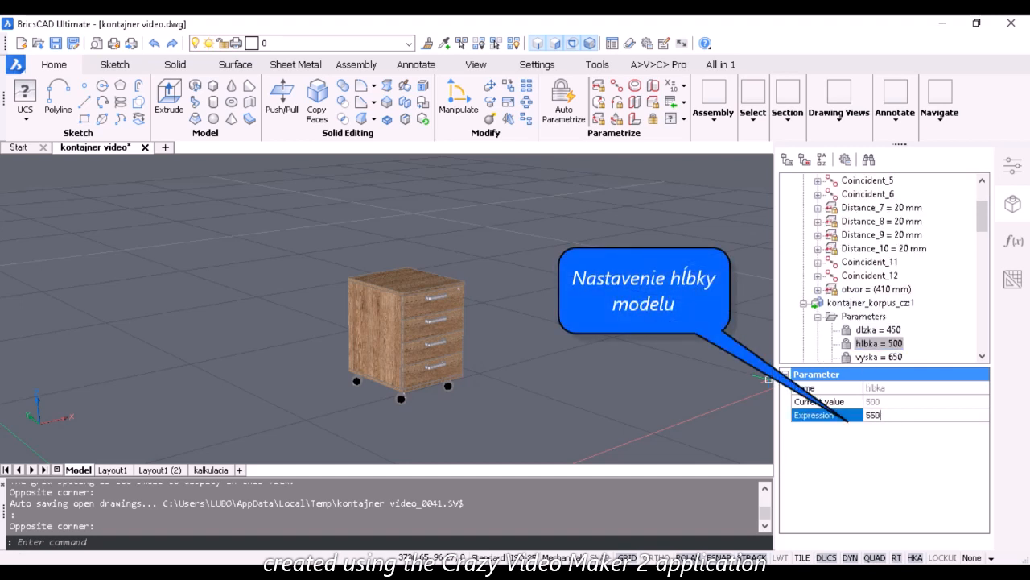
{"action": "key", "text": "Return"}
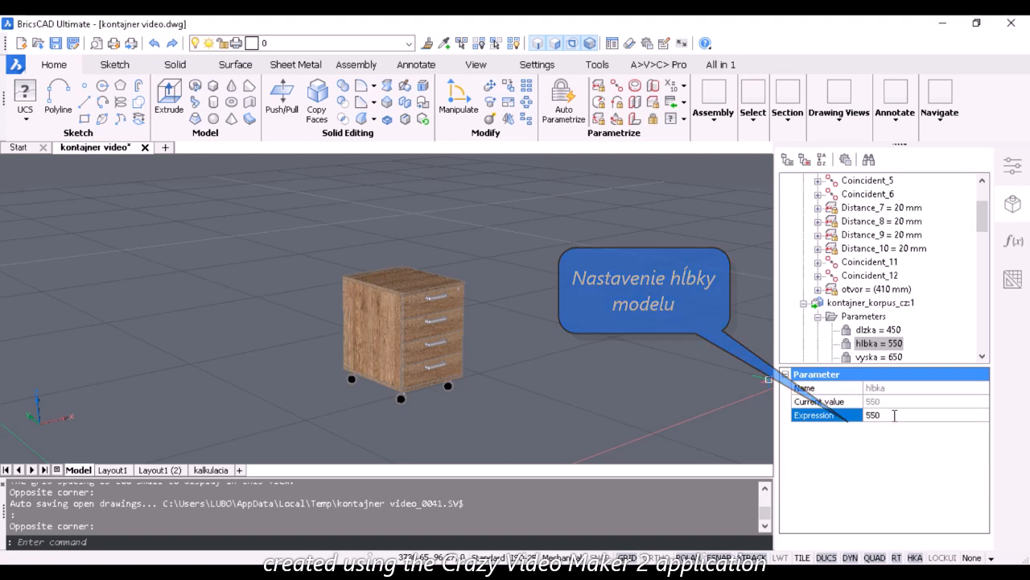
{"action": "double_click", "coordinate": [894, 416]}
{"action": "type", "text": "500"}
{"action": "key", "text": "Return"}
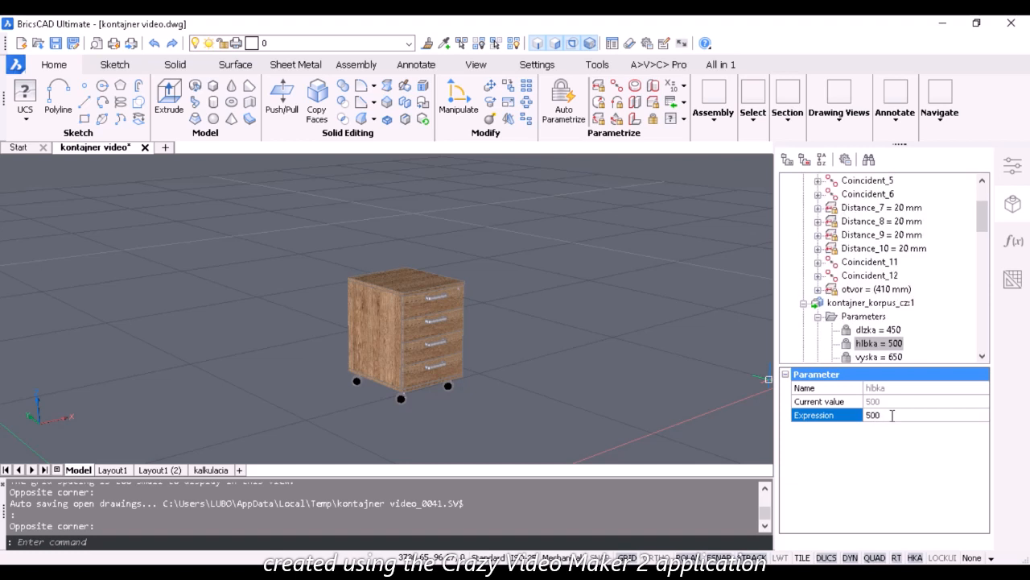
- Set the cabinet body's height parameter vyska to 670, followed by 690
{"action": "left_click", "coordinate": [887, 358]}
{"action": "double_click", "coordinate": [889, 416]}
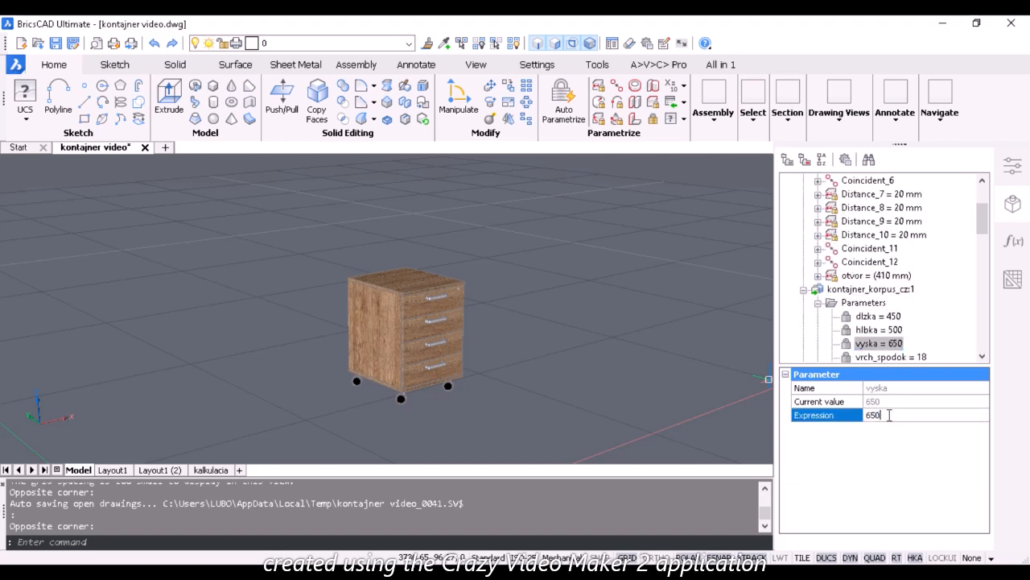
{"action": "type", "text": "670"}
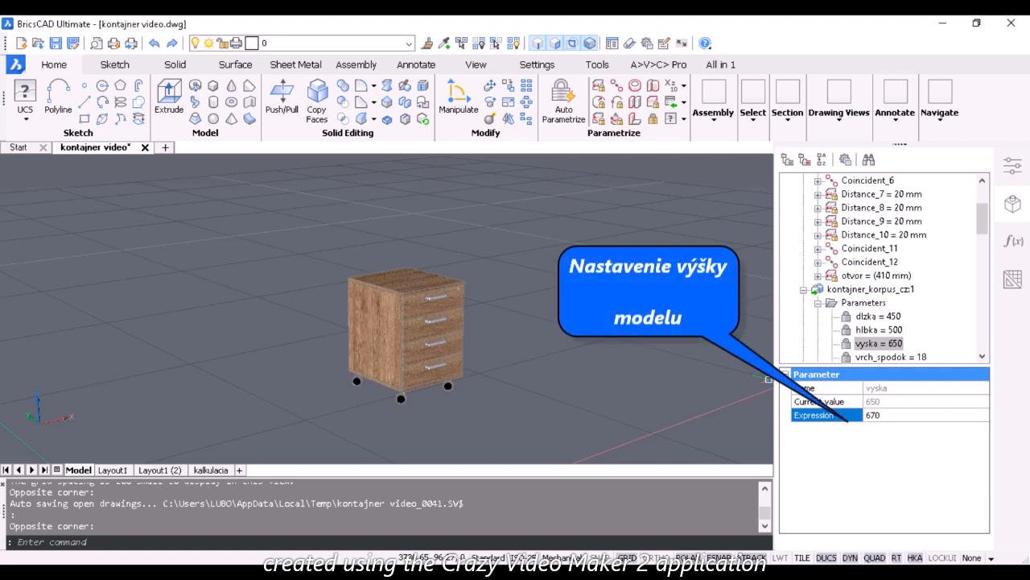
{"action": "key", "text": "Return"}
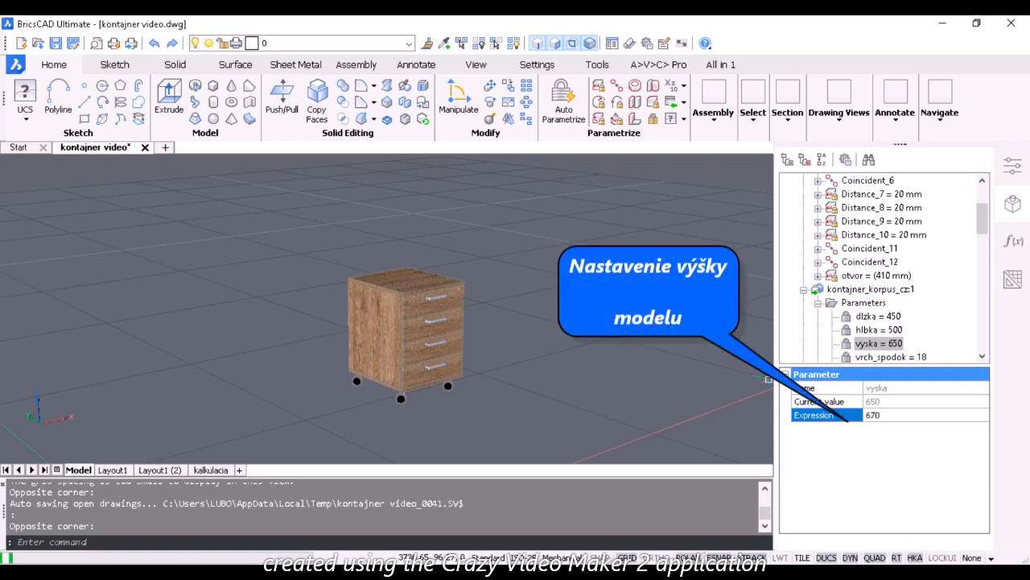
{"action": "double_click", "coordinate": [890, 415]}
{"action": "type", "text": "690"}
{"action": "key", "text": "Return"}
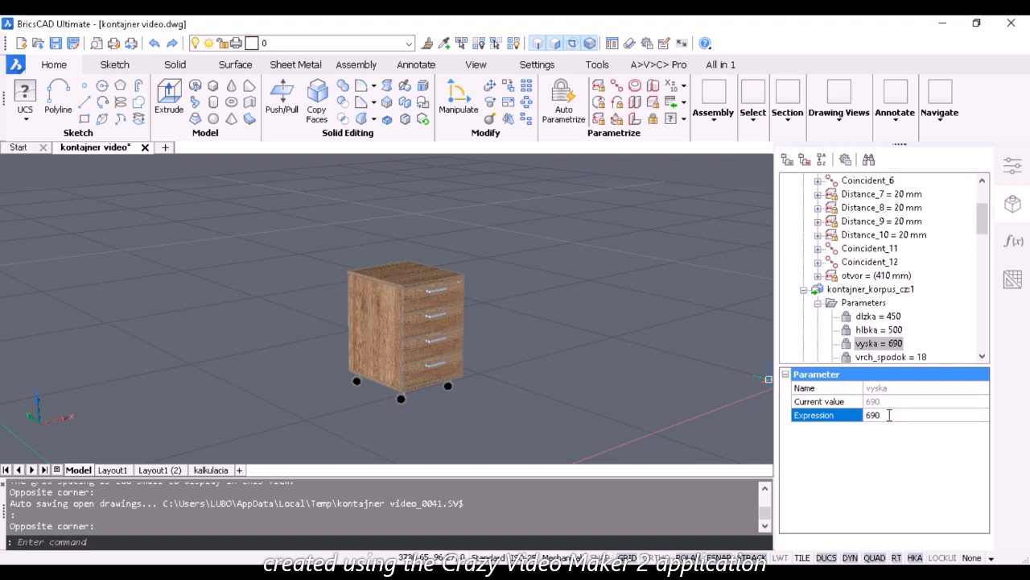
- Reduce the cabinet body's height parameter vyska to 670, and return it to 650
{"action": "double_click", "coordinate": [889, 415]}
{"action": "type", "text": "670"}
{"action": "key", "text": "Return"}
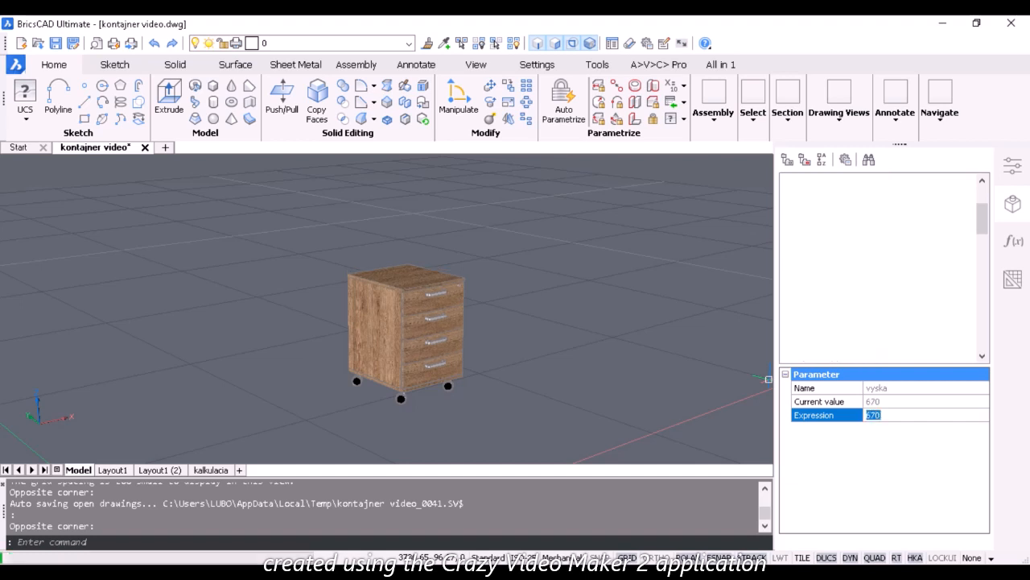
{"action": "double_click", "coordinate": [881, 414]}
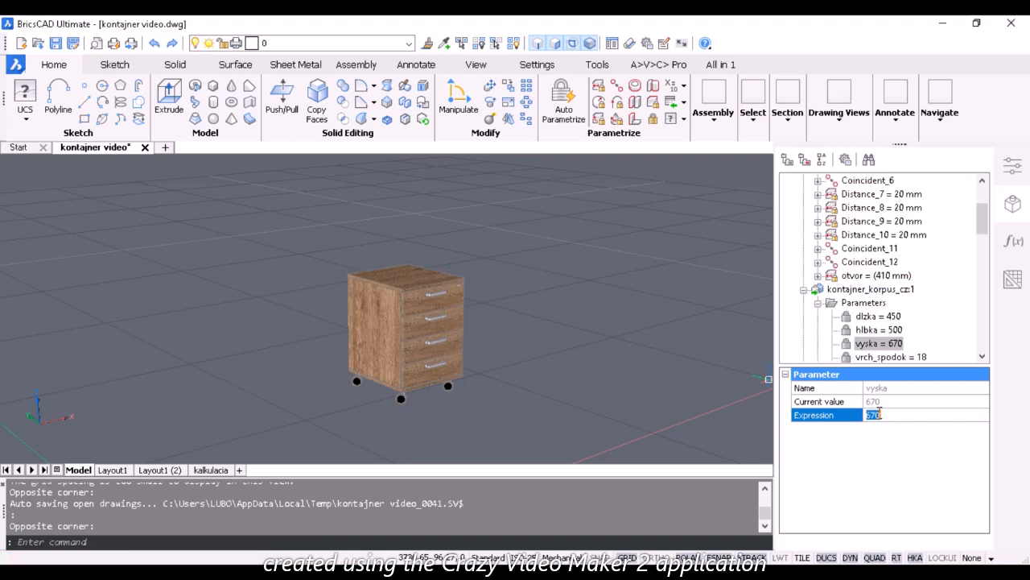
{"action": "type", "text": "650"}
{"action": "key", "text": "Return"}
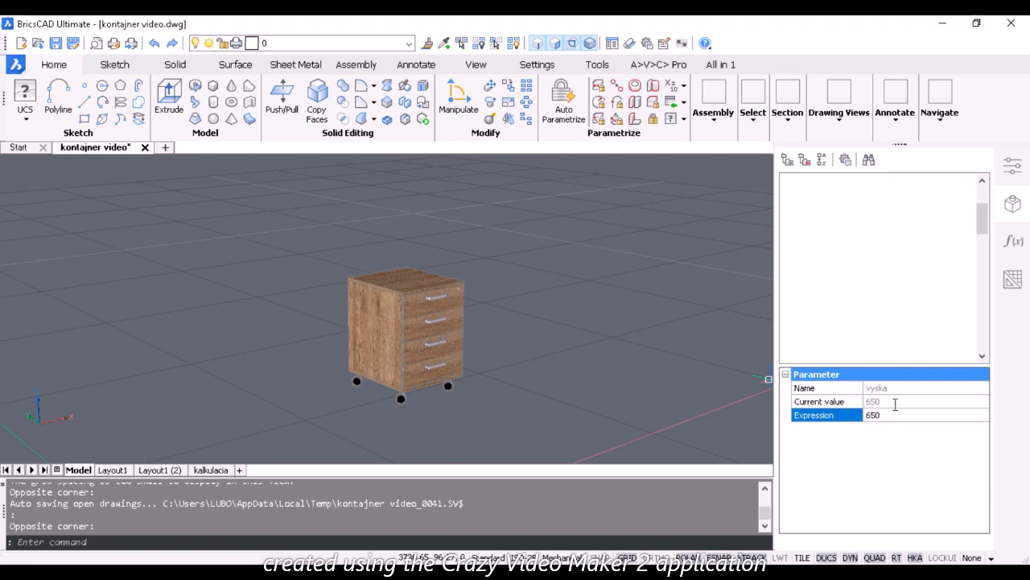
- Try a top and bottom board thickness of 36 in the vrch_spodok parameter, and return it to 18
{"action": "left_click", "coordinate": [890, 343]}
{"action": "double_click", "coordinate": [876, 415]}
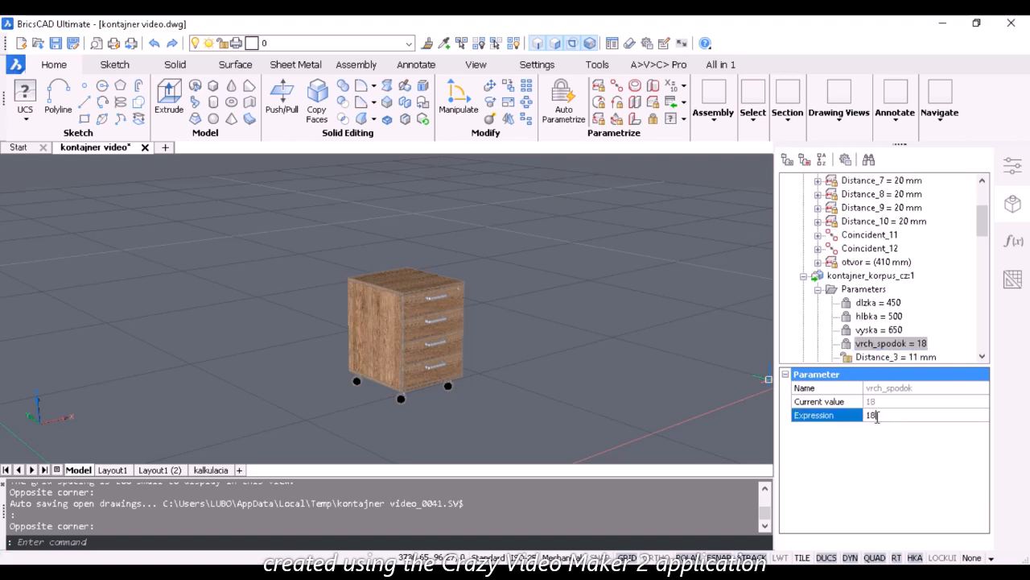
{"action": "type", "text": "36"}
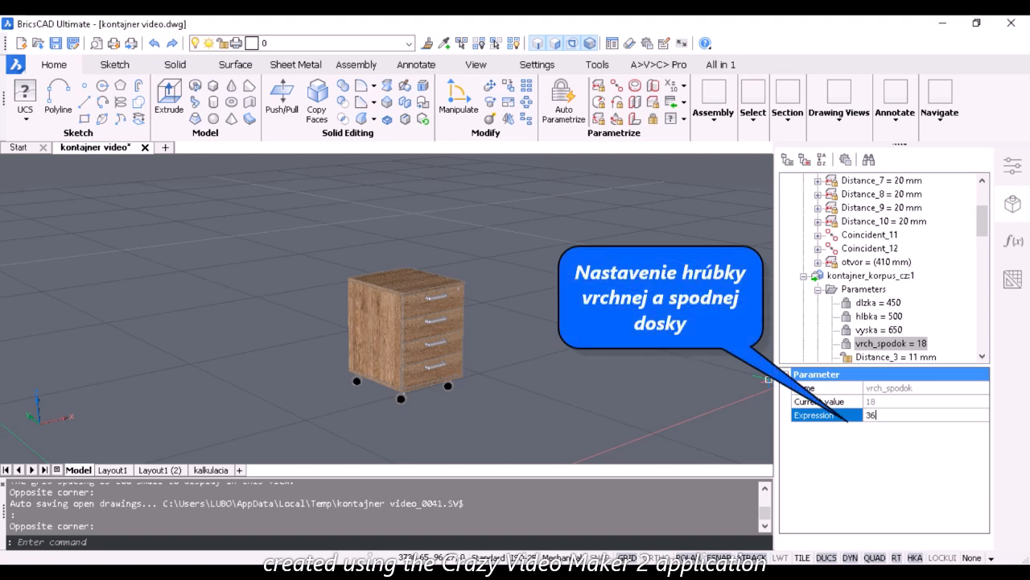
{"action": "key", "text": "Return"}
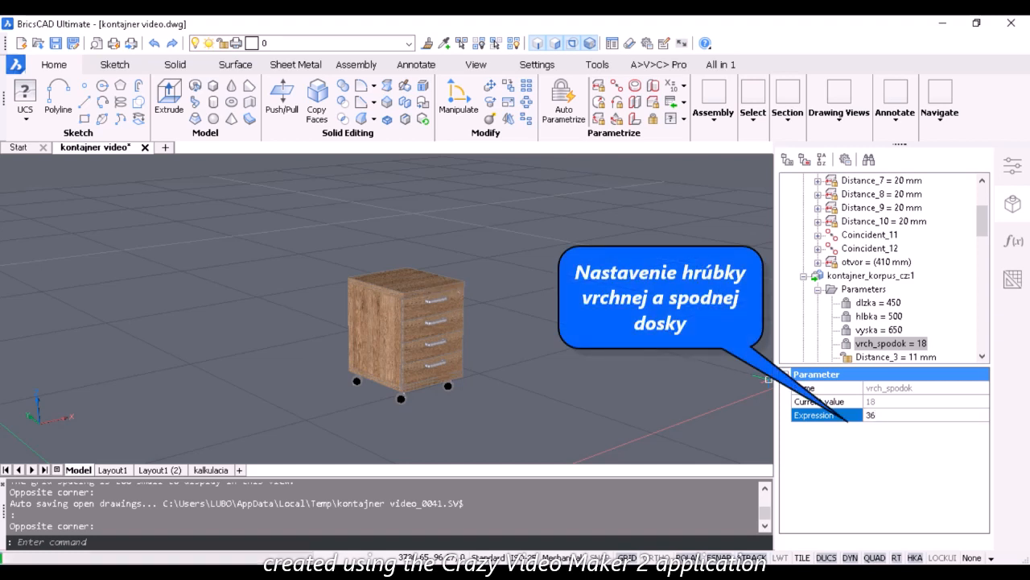
{"action": "double_click", "coordinate": [880, 415]}
{"action": "type", "text": "18"}
{"action": "key", "text": "Return"}
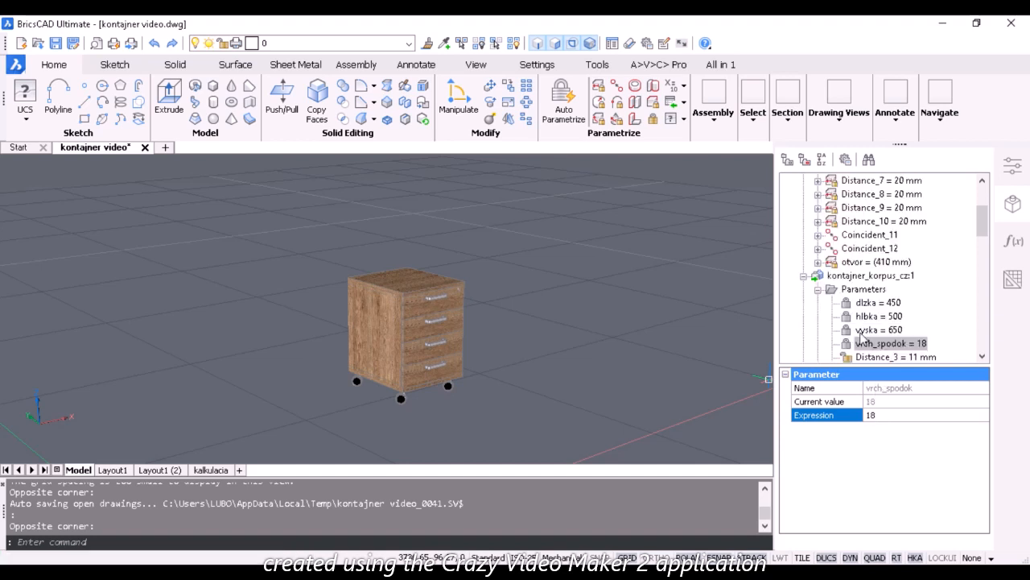
- Switch to the front view of the cabinet and set its dlzka length parameter to 500
{"action": "left_click", "coordinate": [736, 211]}
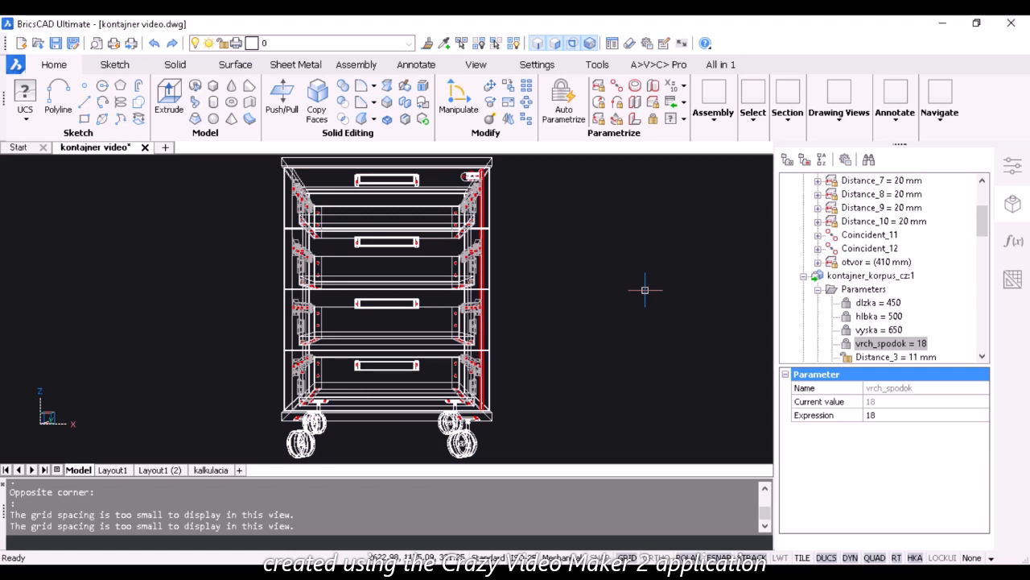
{"action": "left_click", "coordinate": [896, 301]}
{"action": "left_click", "coordinate": [895, 416]}
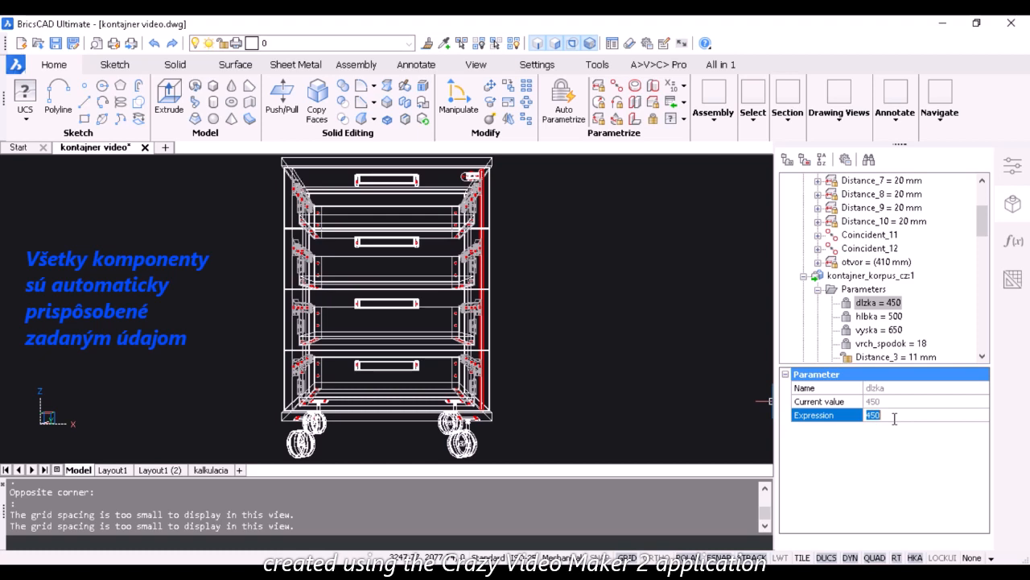
{"action": "type", "text": "500"}
{"action": "key", "text": "Return"}
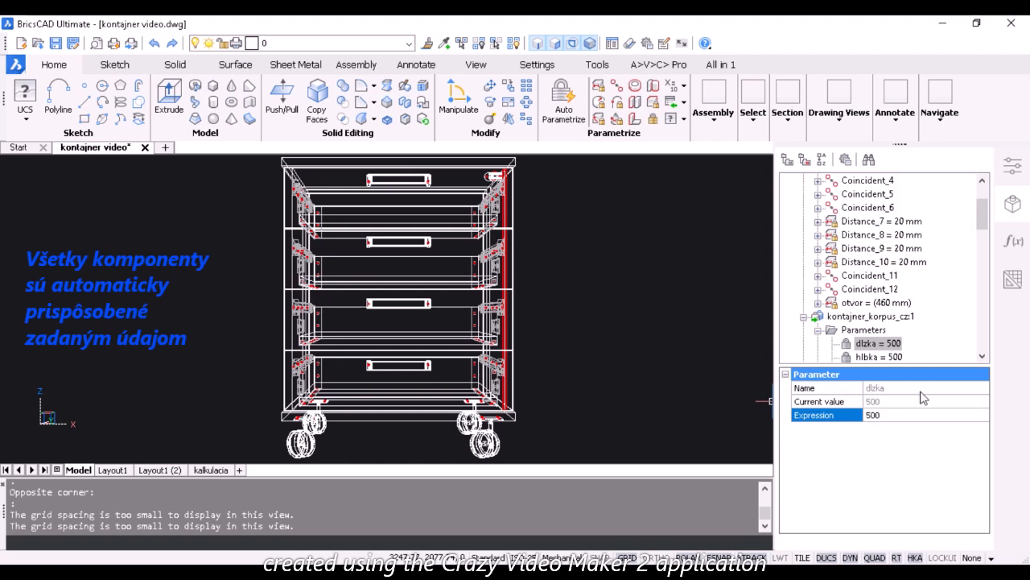
- Widen the cabinet in the front view to a dlzka of 550, and return it to 450
{"action": "double_click", "coordinate": [891, 420]}
{"action": "type", "text": "550"}
{"action": "key", "text": "Return"}
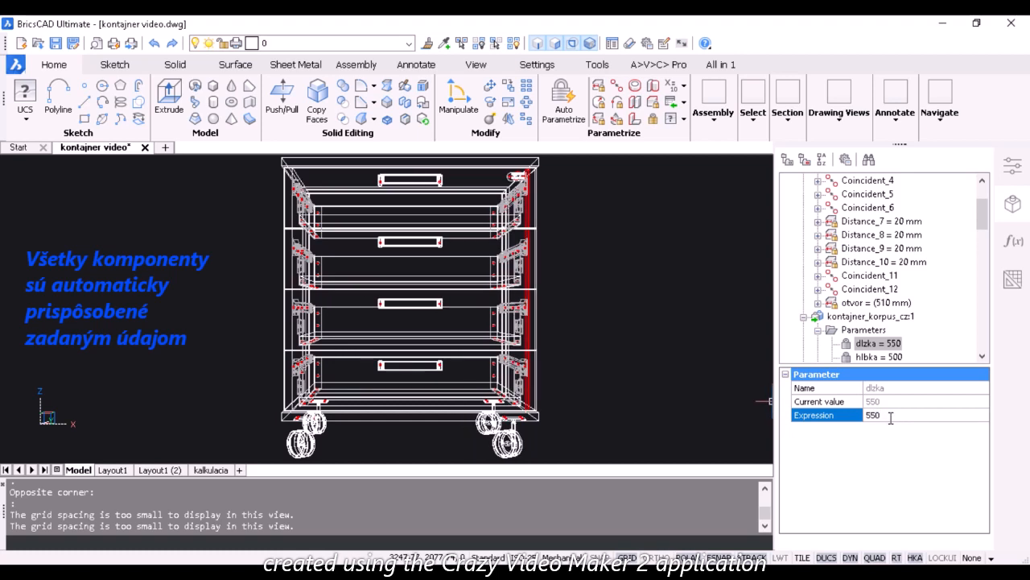
{"action": "double_click", "coordinate": [890, 417]}
{"action": "type", "text": "450"}
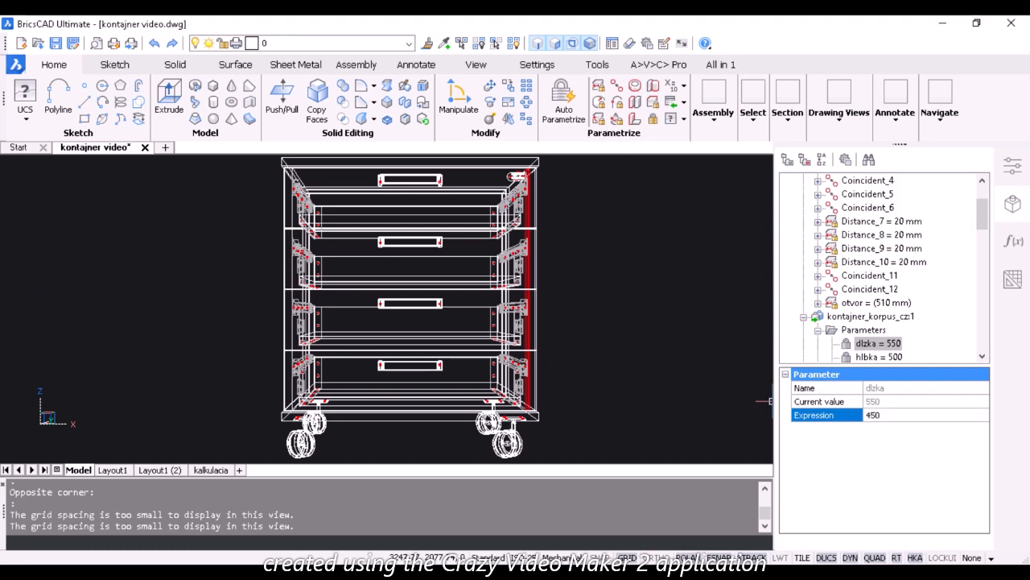
{"action": "key", "text": "Return"}
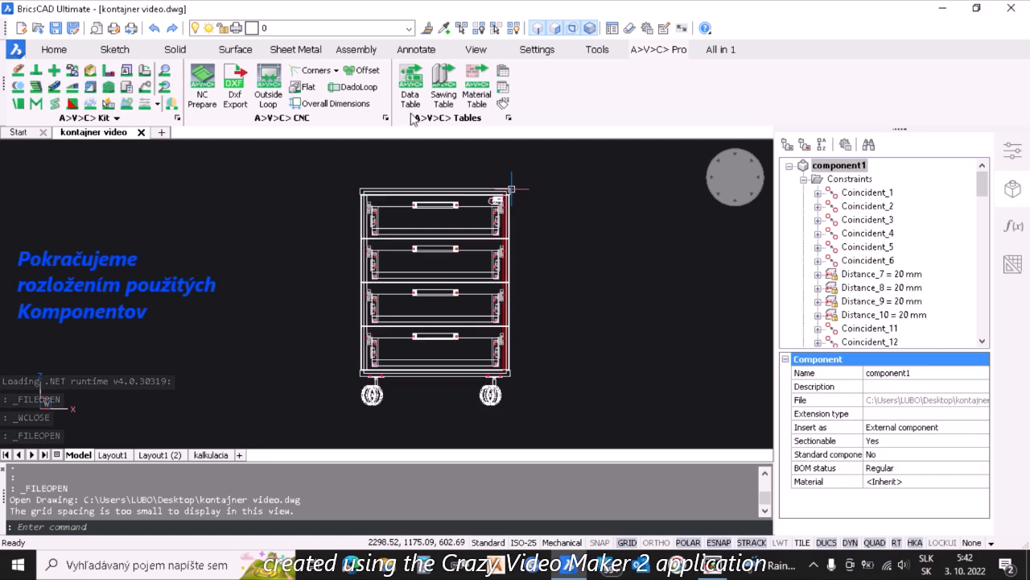
- Dissolve the cabinet body component instance into its parts
{"action": "left_click", "coordinate": [357, 49]}
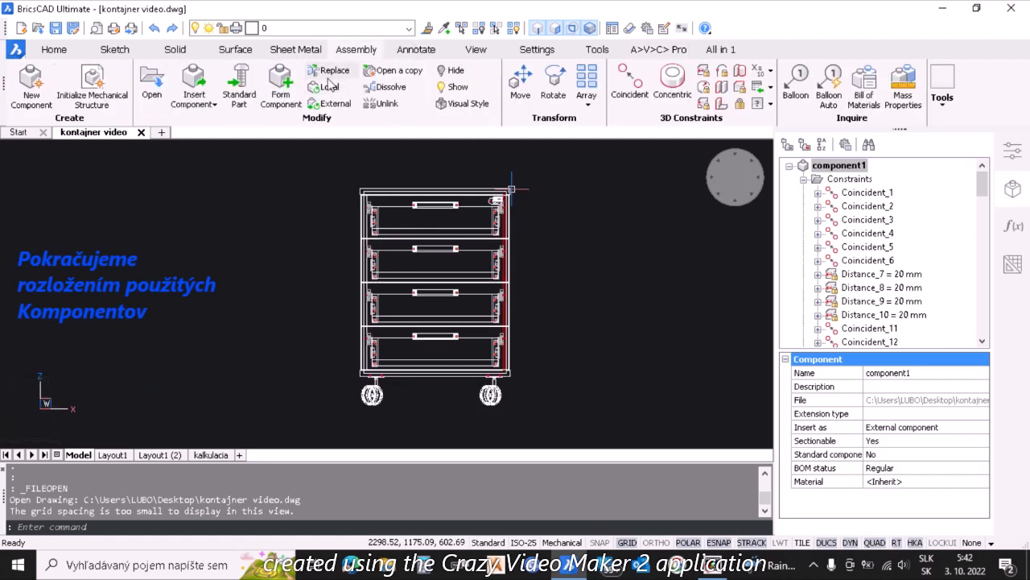
{"action": "left_click", "coordinate": [390, 86]}
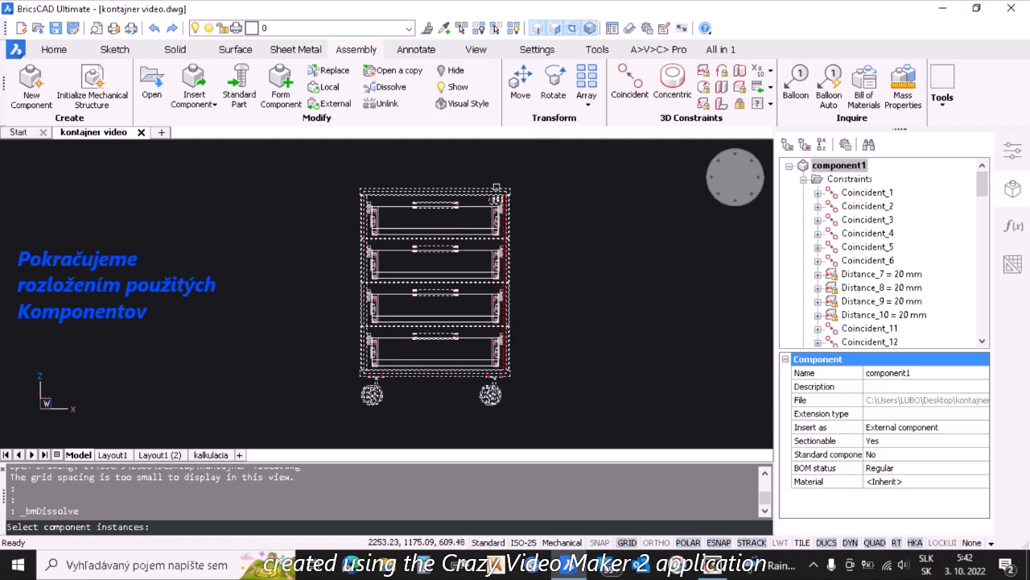
{"action": "left_click", "coordinate": [496, 188]}
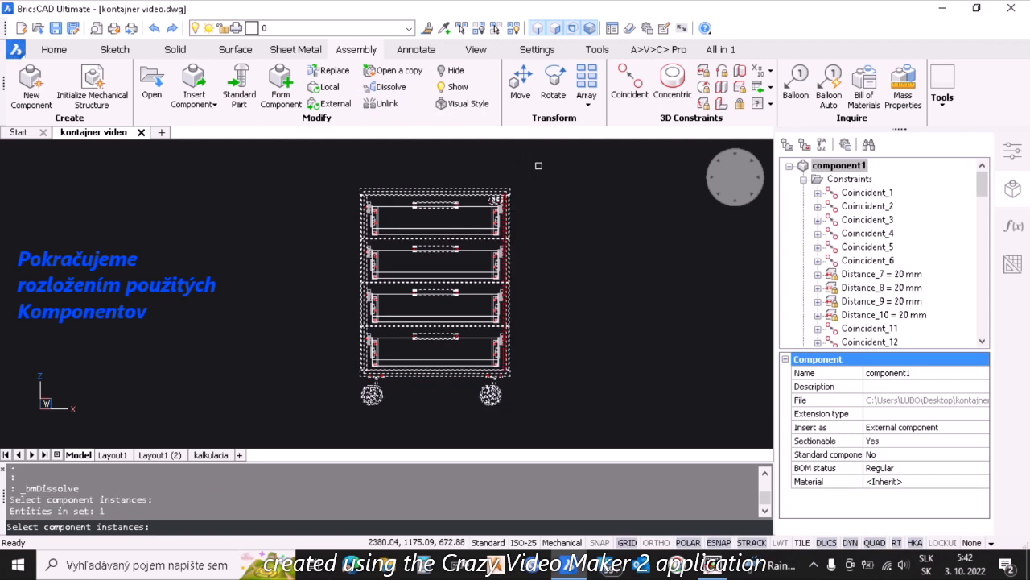
{"action": "key", "text": "Return"}
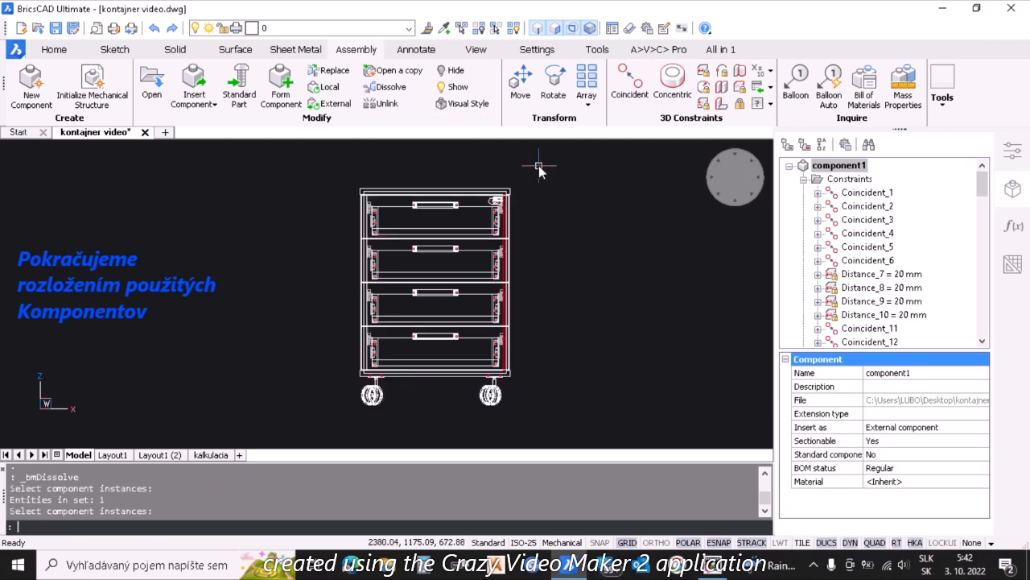
- Dissolve the component instances of the top drawer and the second drawer
{"action": "key", "text": "Return"}
{"action": "left_click", "coordinate": [488, 231]}
{"action": "key", "text": "Return"}
{"action": "key", "text": "Return"}
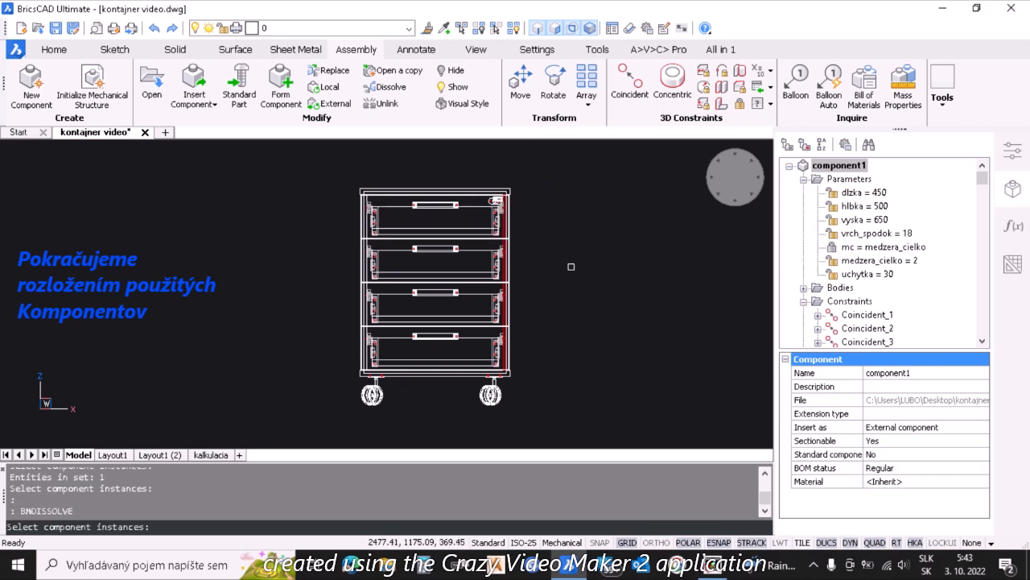
{"action": "left_click", "coordinate": [593, 269]}
{"action": "key", "text": "Return"}
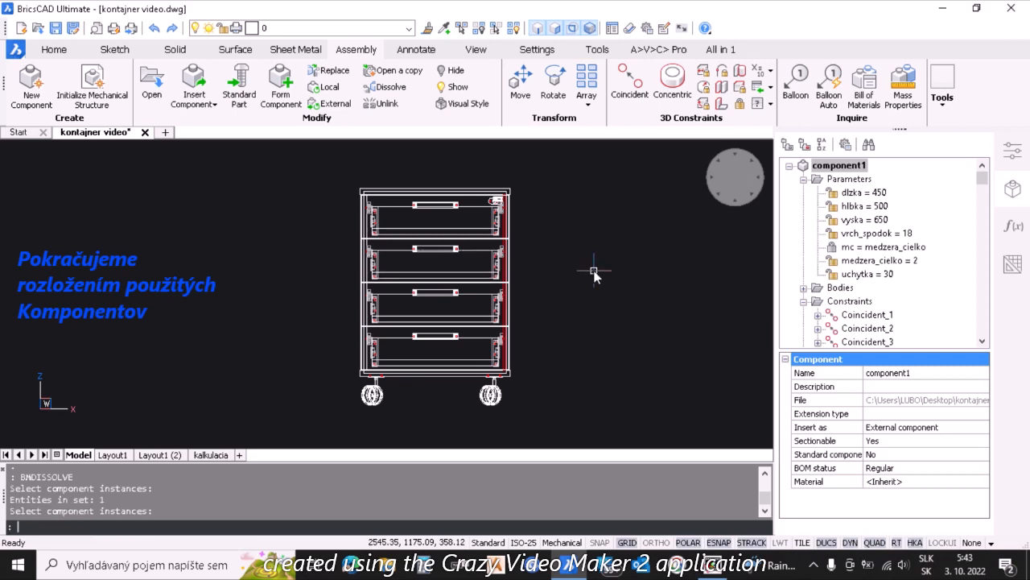
- Dissolve the component instances of the third drawer and the bottom drawer
{"action": "key", "text": "Return"}
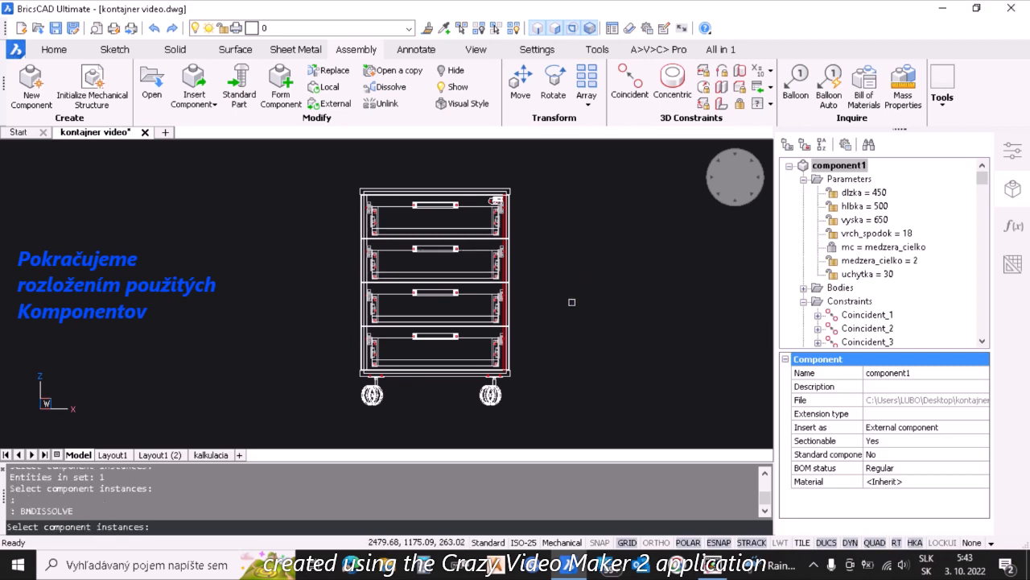
{"action": "left_click", "coordinate": [588, 313]}
{"action": "key", "text": "Return"}
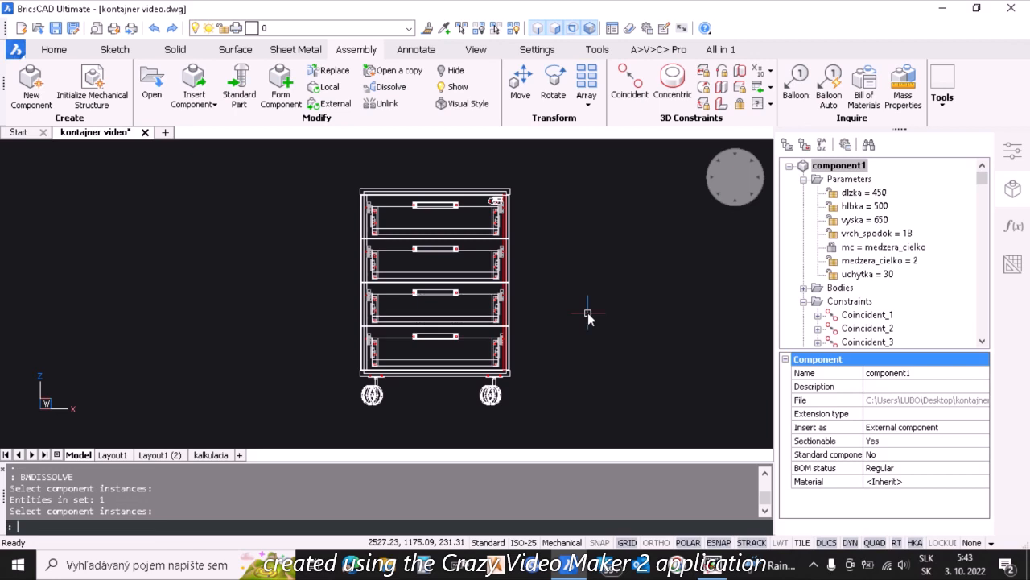
{"action": "key", "text": "Return"}
{"action": "left_click", "coordinate": [629, 328]}
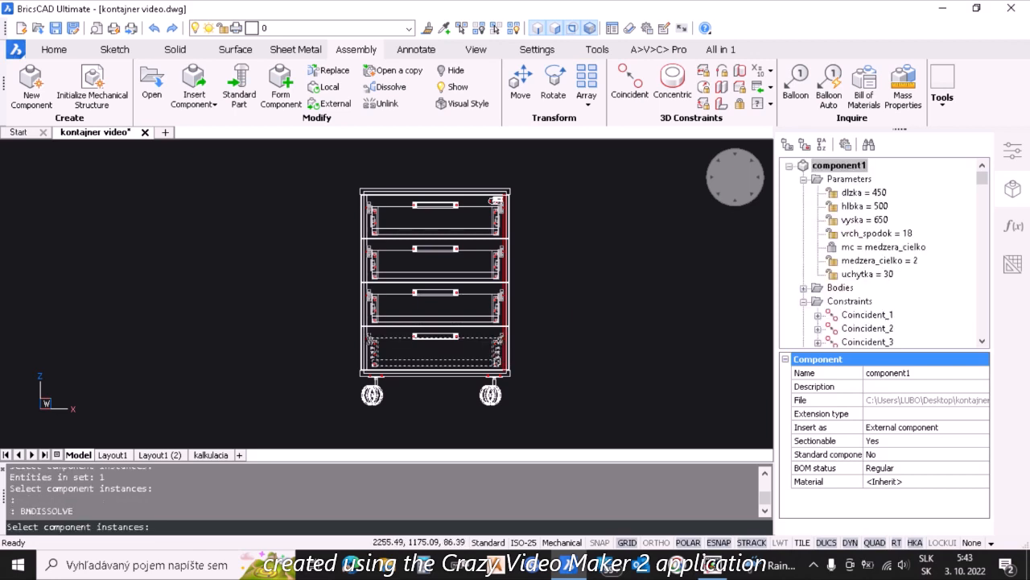
{"action": "key", "text": "Return"}
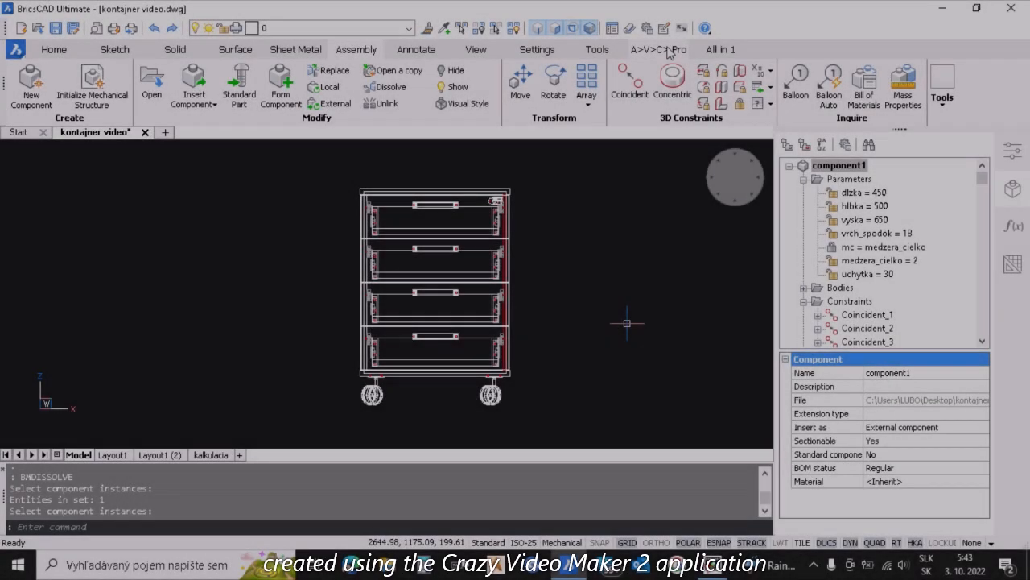
- Start the Fixture command with the minifix korpus block and a Min End of 10
{"action": "left_click", "coordinate": [667, 51]}
{"action": "left_click", "coordinate": [109, 74]}
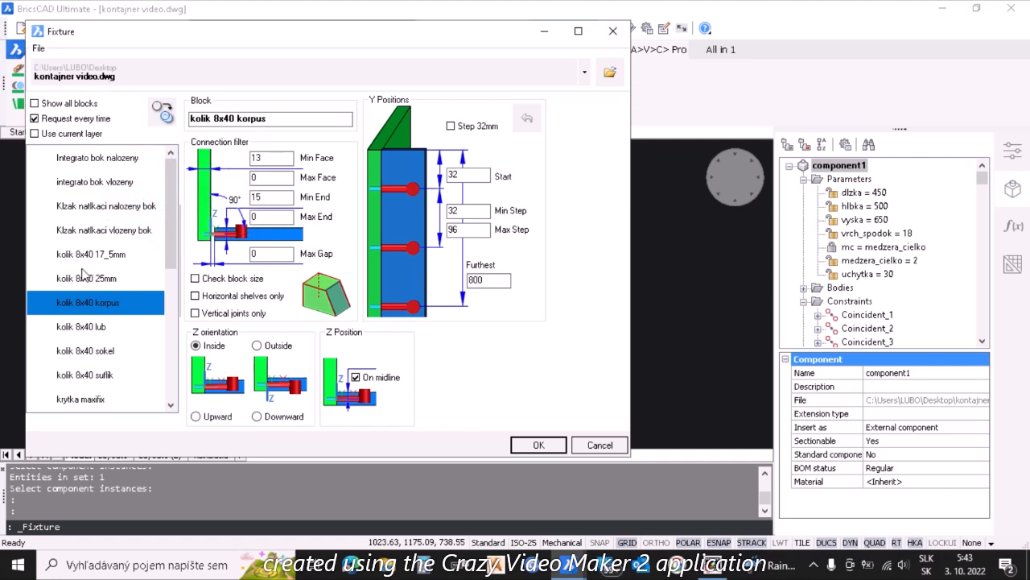
{"action": "scroll", "coordinate": [88, 355], "scroll_direction": "down", "scroll_amount": 2}
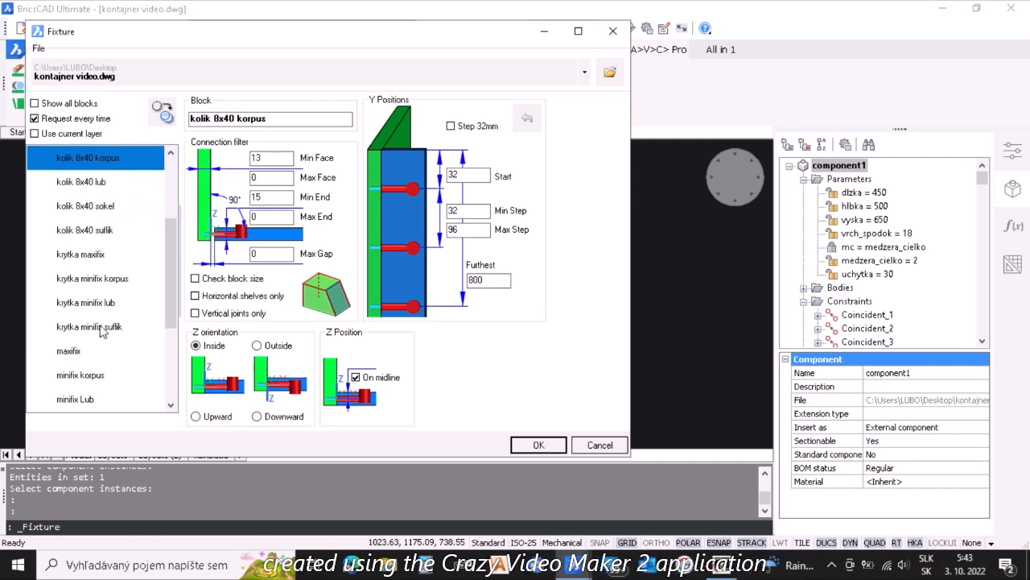
{"action": "left_click", "coordinate": [101, 377]}
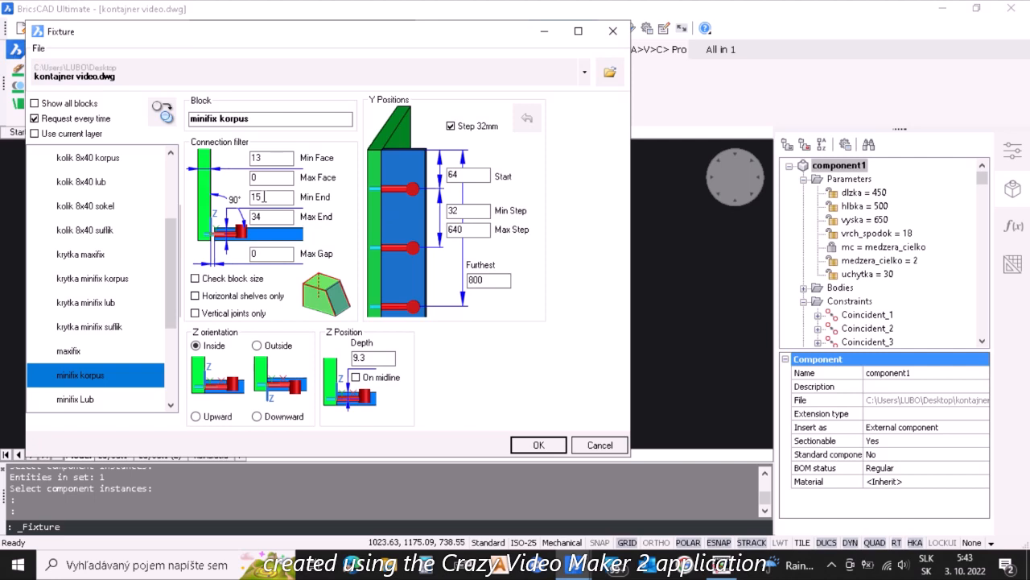
{"action": "type", "text": "0"}
{"action": "left_click", "coordinate": [538, 445]}
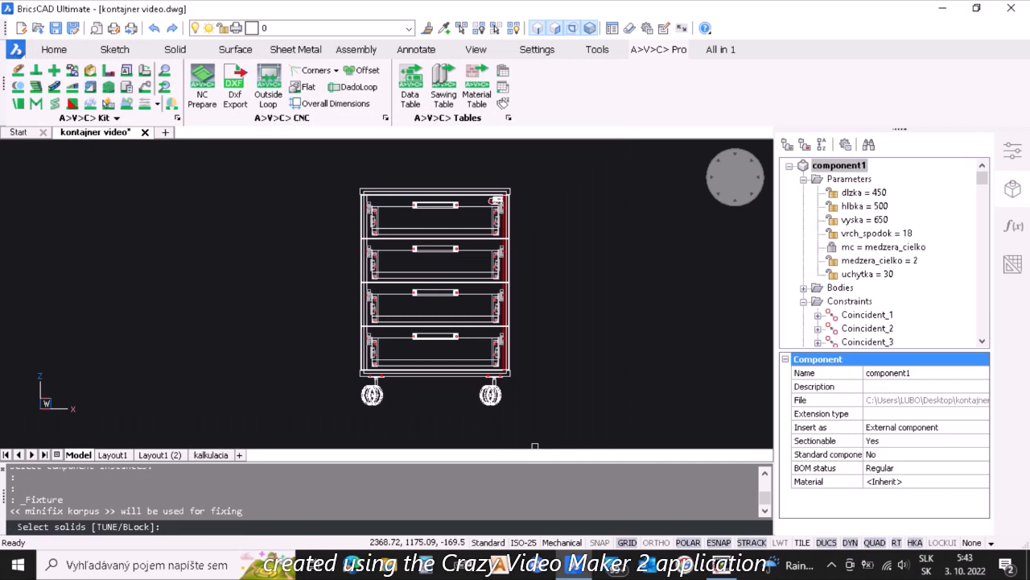
- Install the minifix fixtures at the joints between the cabinet's bottom panel, both side panels and top panel
{"action": "scroll", "coordinate": [510, 384], "scroll_direction": "up", "scroll_amount": 4}
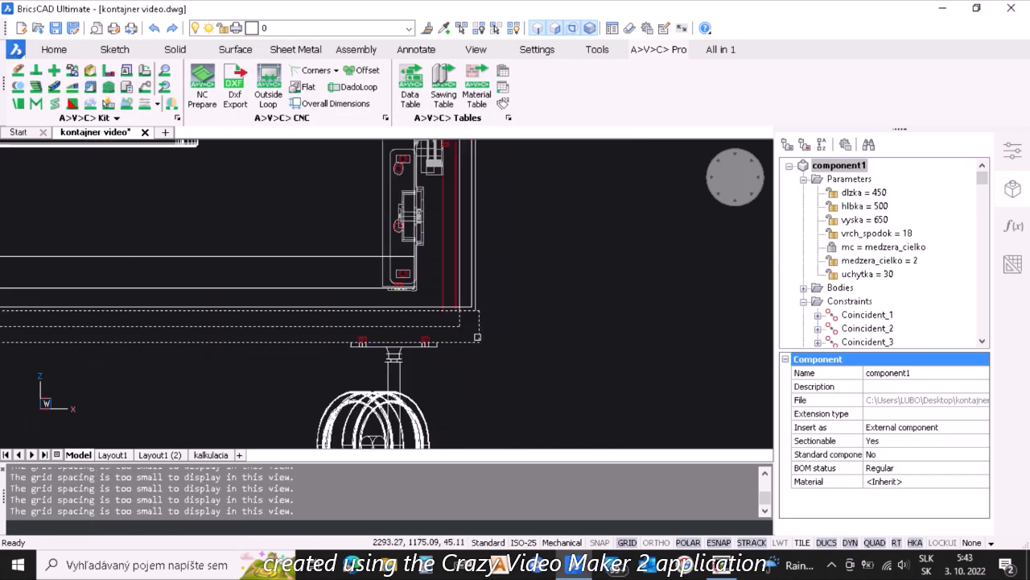
{"action": "left_click", "coordinate": [478, 336]}
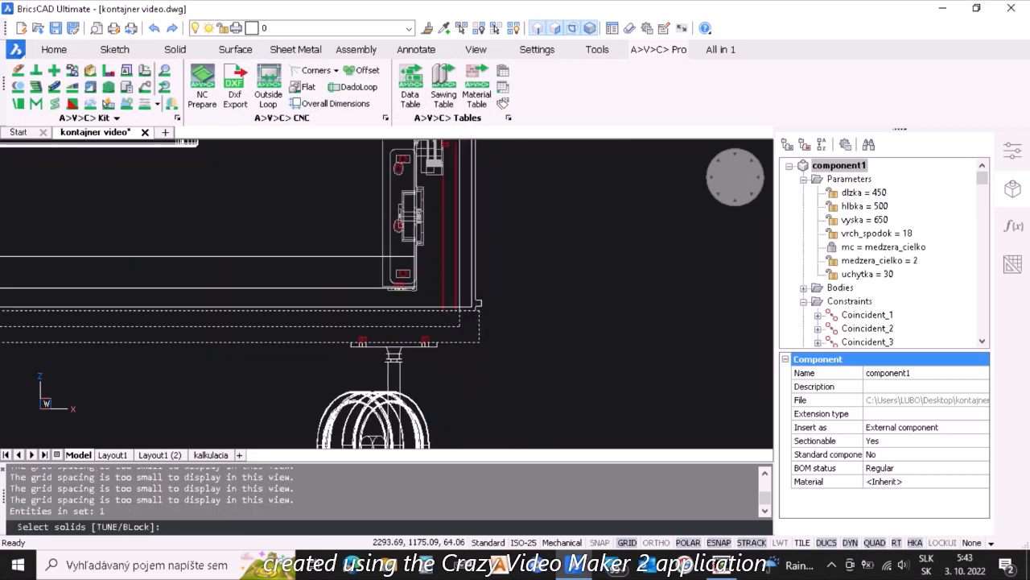
{"action": "scroll", "coordinate": [585, 304], "scroll_direction": "down", "scroll_amount": 5}
{"action": "scroll", "coordinate": [359, 305], "scroll_direction": "up", "scroll_amount": 5}
{"action": "scroll", "coordinate": [416, 307], "scroll_direction": "up", "scroll_amount": 3}
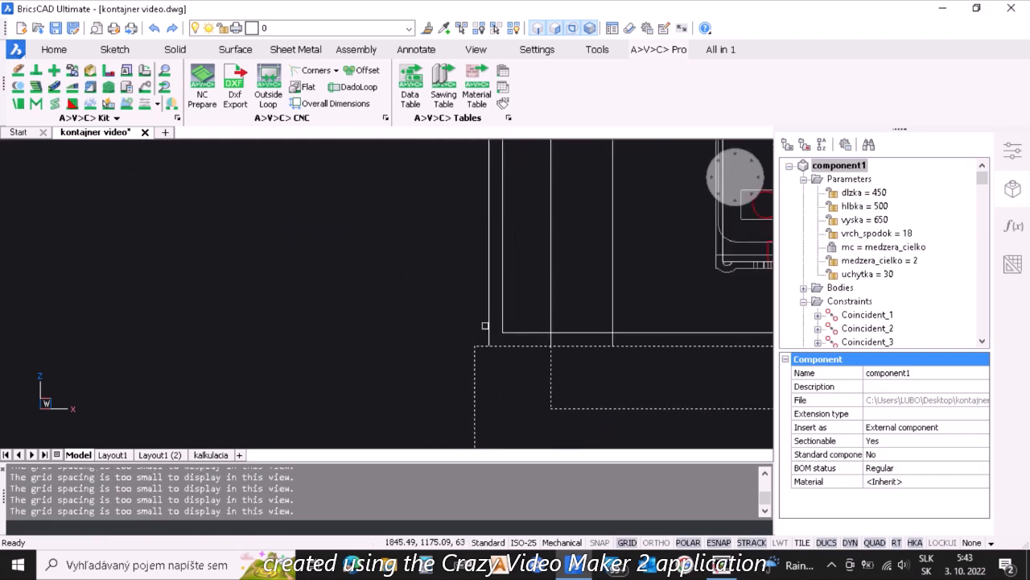
{"action": "left_click", "coordinate": [483, 337]}
{"action": "left_click", "coordinate": [443, 347]}
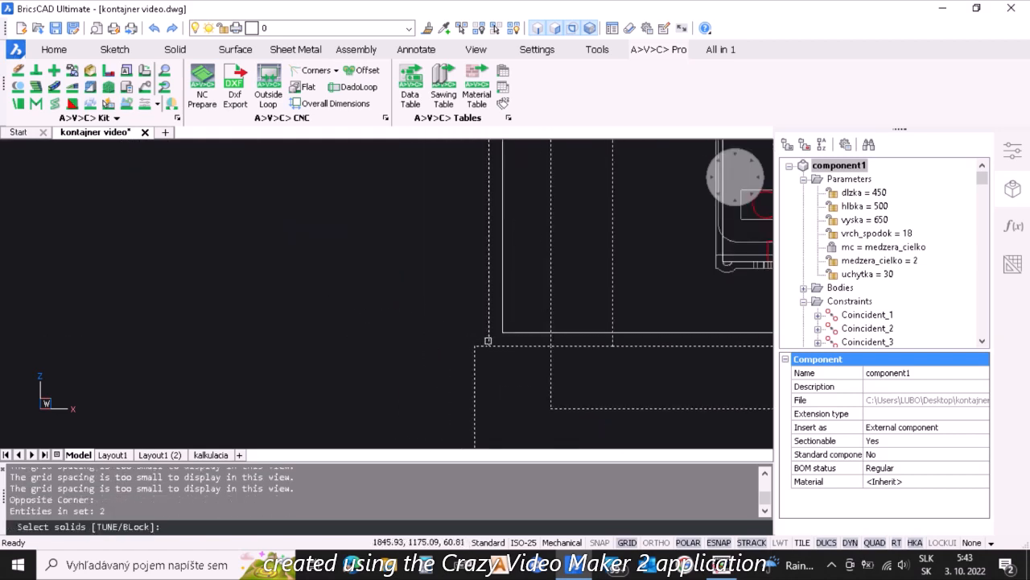
{"action": "left_click", "coordinate": [488, 340]}
{"action": "scroll", "coordinate": [400, 364], "scroll_direction": "down", "scroll_amount": 5}
{"action": "scroll", "coordinate": [516, 258], "scroll_direction": "up", "scroll_amount": 4}
{"action": "scroll", "coordinate": [482, 302], "scroll_direction": "down", "scroll_amount": 4}
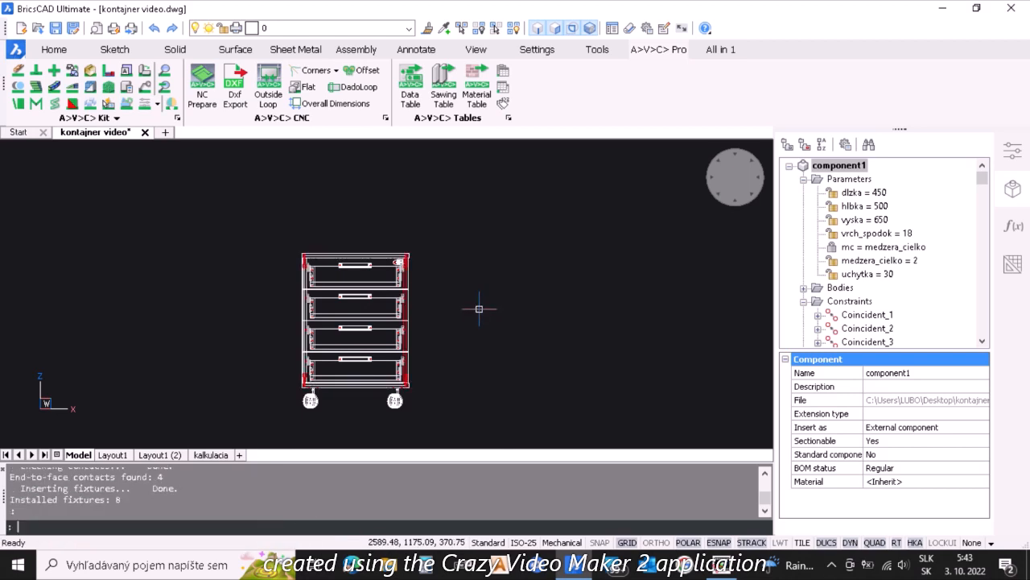
- Install kolik 8x40 korpus dowels at the joints between the cabinet's bottom, side and top panels with the Fixture command
{"action": "key", "text": "Return"}
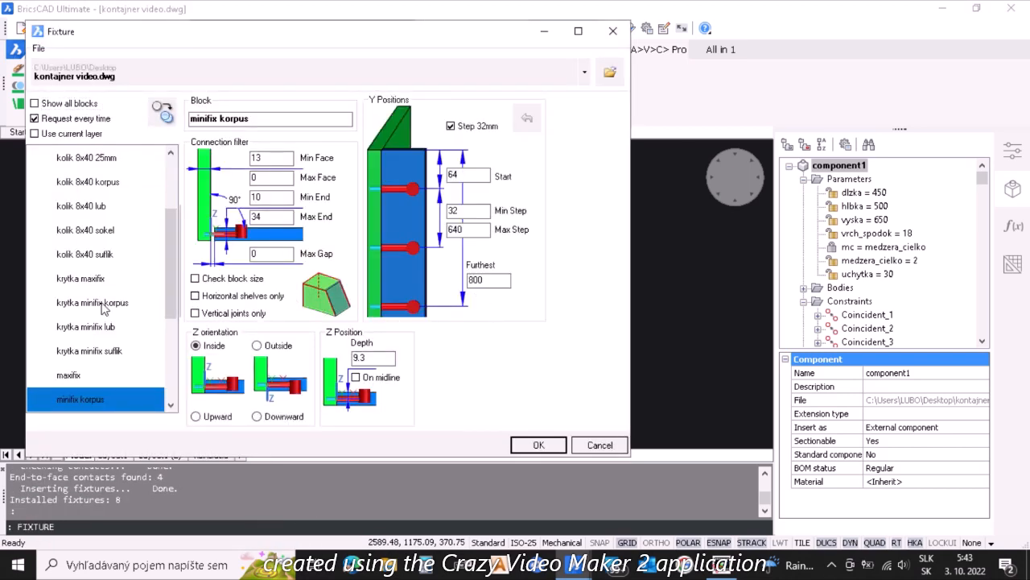
{"action": "left_click", "coordinate": [89, 183]}
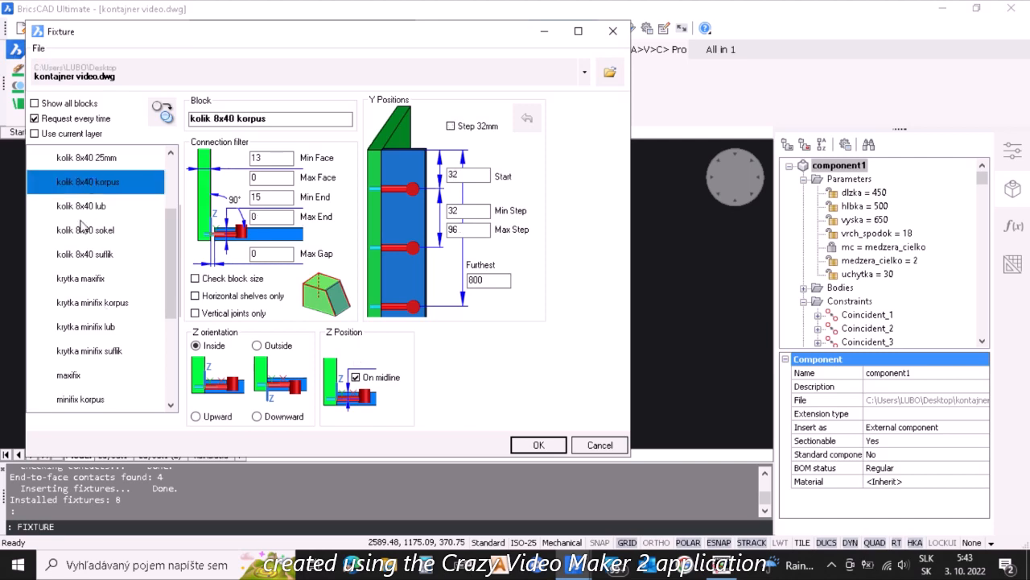
{"action": "left_click", "coordinate": [538, 444]}
{"action": "scroll", "coordinate": [398, 395], "scroll_direction": "up", "scroll_amount": 5}
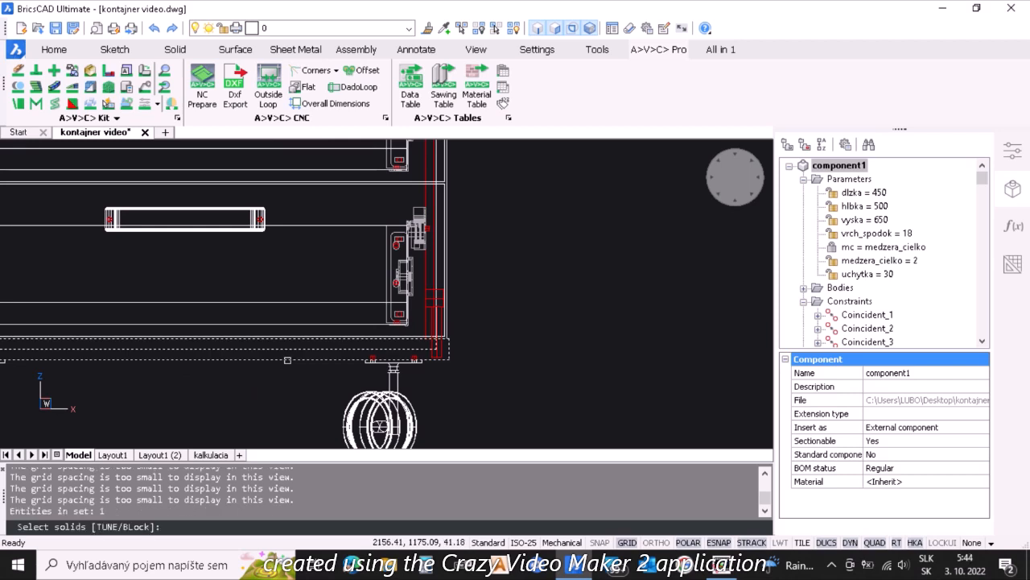
{"action": "scroll", "coordinate": [433, 358], "scroll_direction": "up", "scroll_amount": 3}
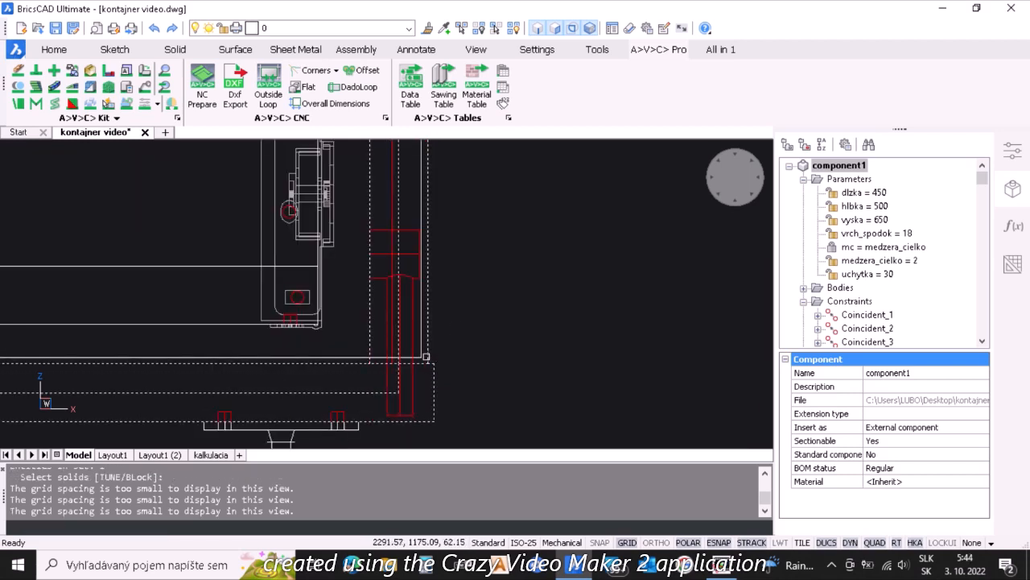
{"action": "scroll", "coordinate": [590, 388], "scroll_direction": "down", "scroll_amount": 5}
{"action": "scroll", "coordinate": [272, 366], "scroll_direction": "up", "scroll_amount": 3}
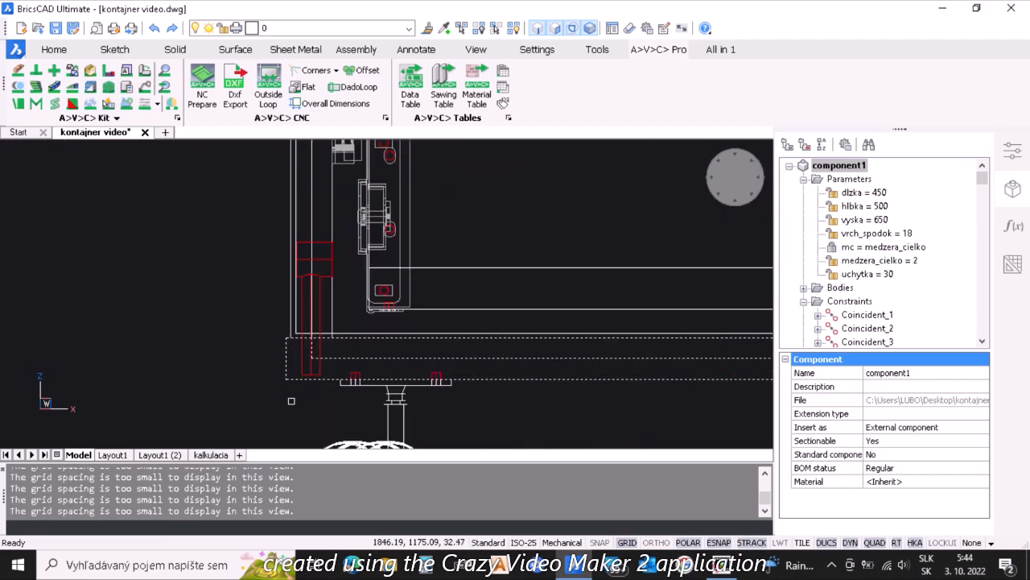
{"action": "scroll", "coordinate": [249, 400], "scroll_direction": "down", "scroll_amount": 4}
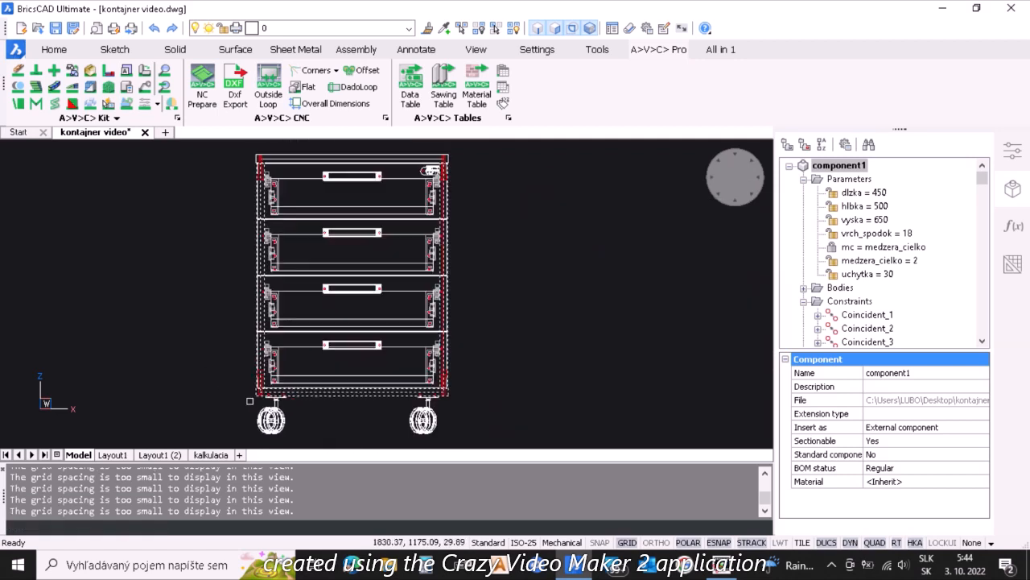
{"action": "left_click", "coordinate": [430, 157]}
{"action": "key", "text": "Return"}
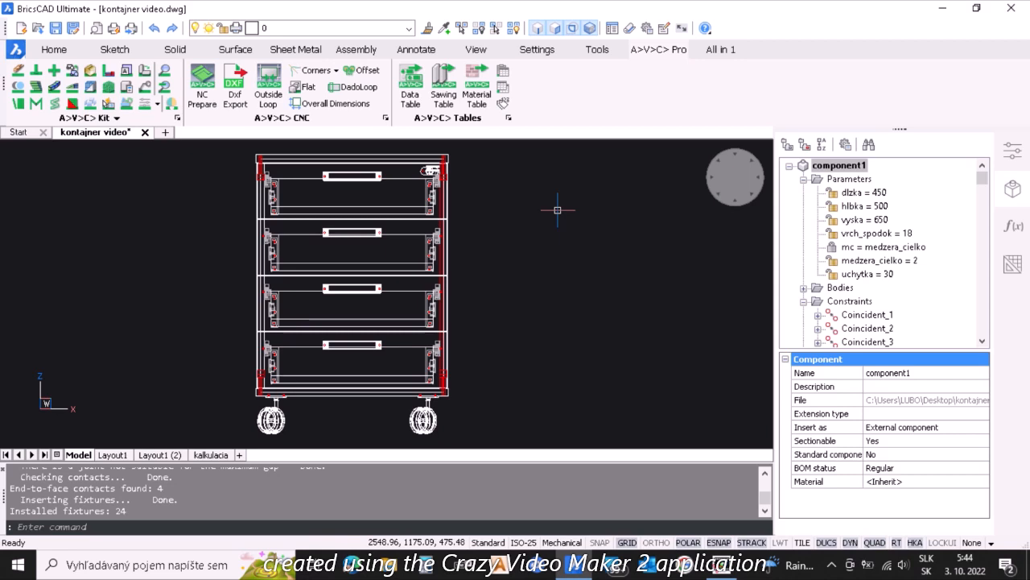
- Erase the colliding dowels under the front end of the top panel, working in the left view
{"action": "left_click", "coordinate": [722, 193]}
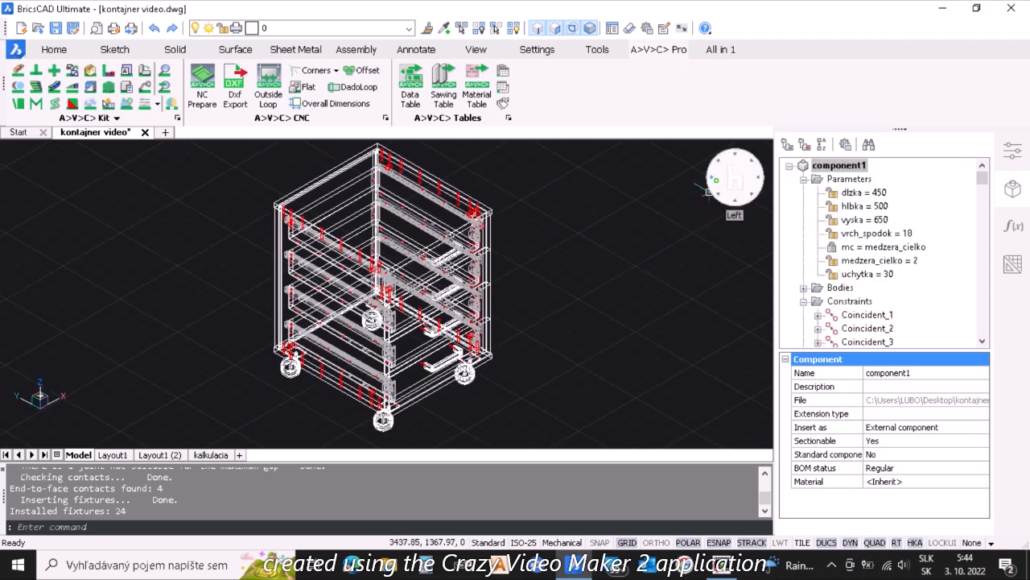
{"action": "left_click", "coordinate": [710, 190]}
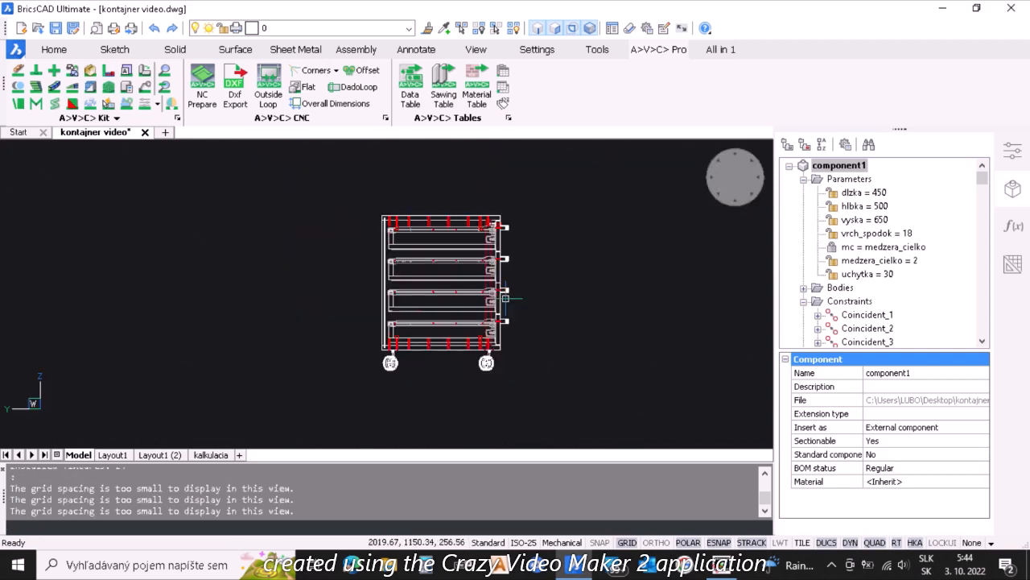
{"action": "scroll", "coordinate": [488, 242], "scroll_direction": "up", "scroll_amount": 5}
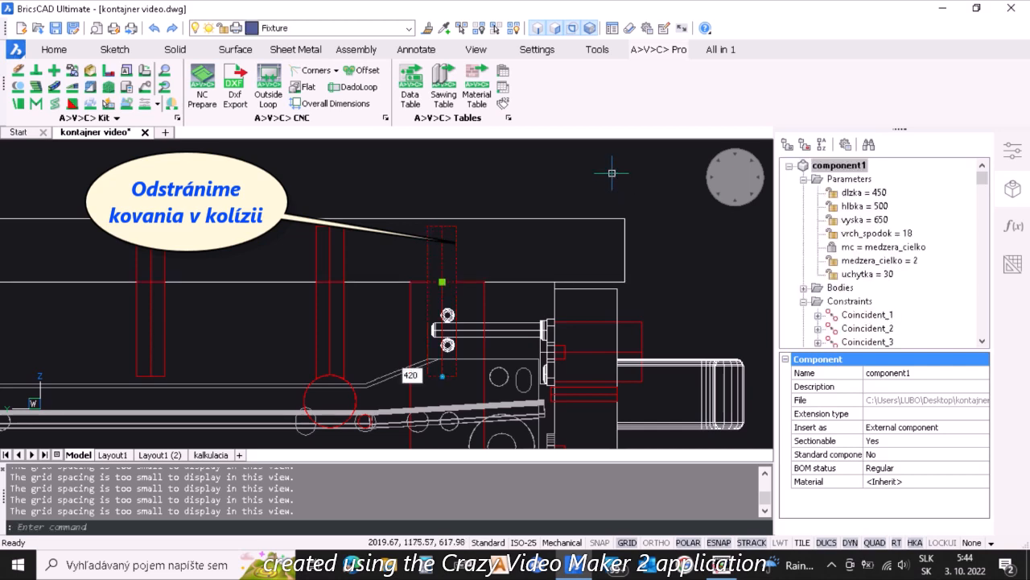
{"action": "key", "text": "Delete"}
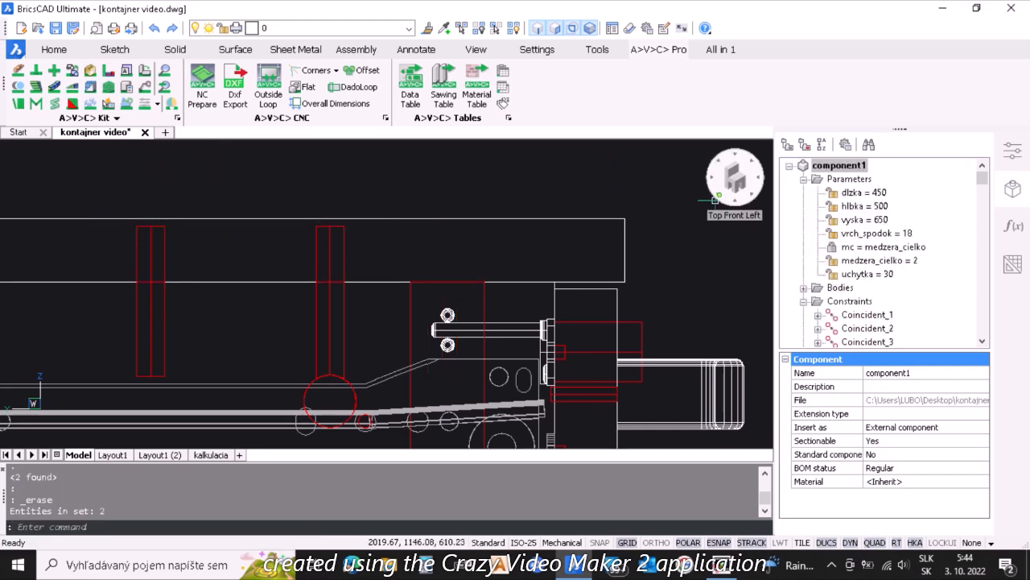
- Show the cabinet from the top front left and apply the Modeling visual style
{"action": "left_click", "coordinate": [715, 201]}
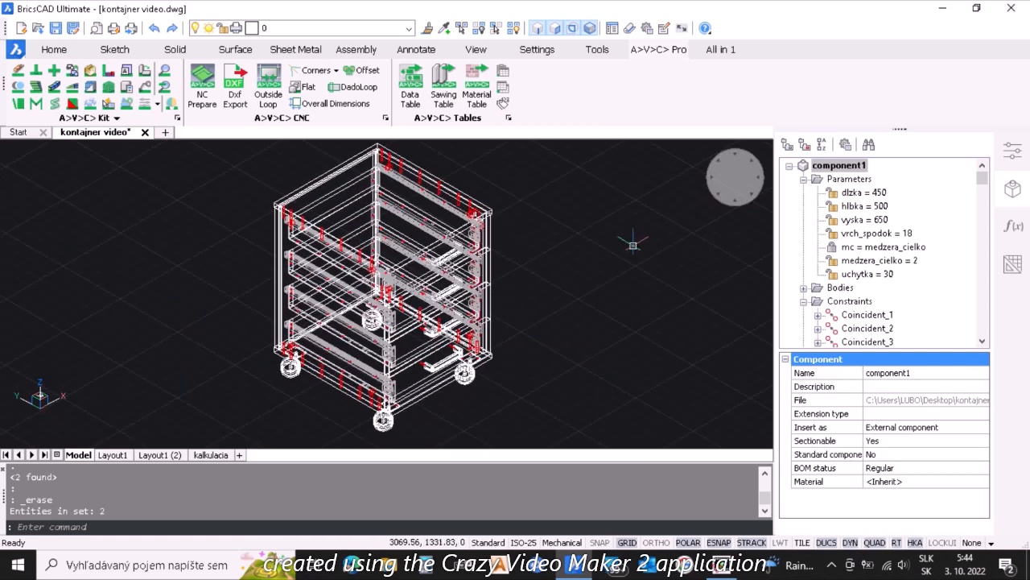
{"action": "right_click", "coordinate": [765, 173]}
{"action": "mouse_move", "coordinate": [768, 200]}
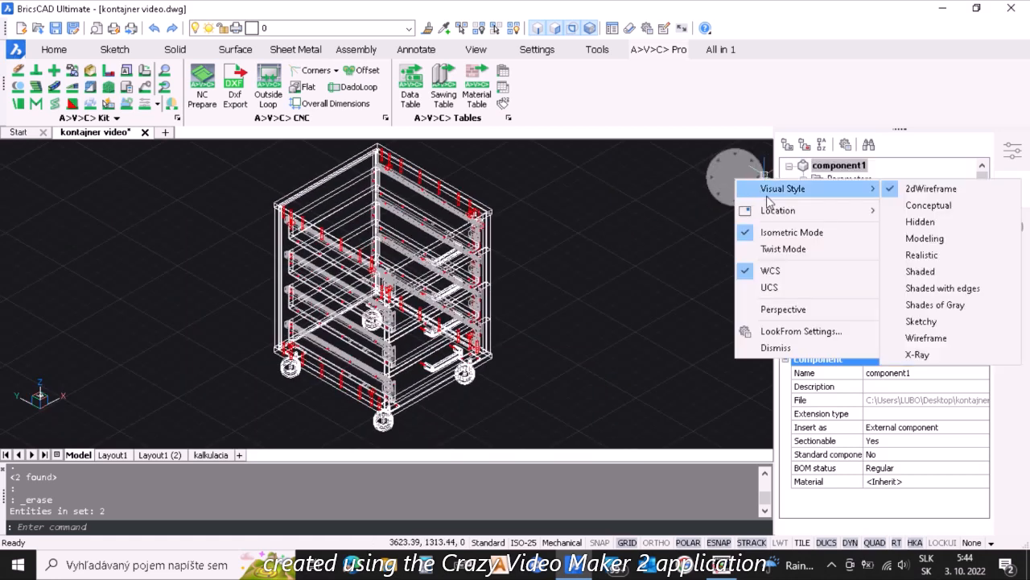
{"action": "left_click", "coordinate": [927, 238]}
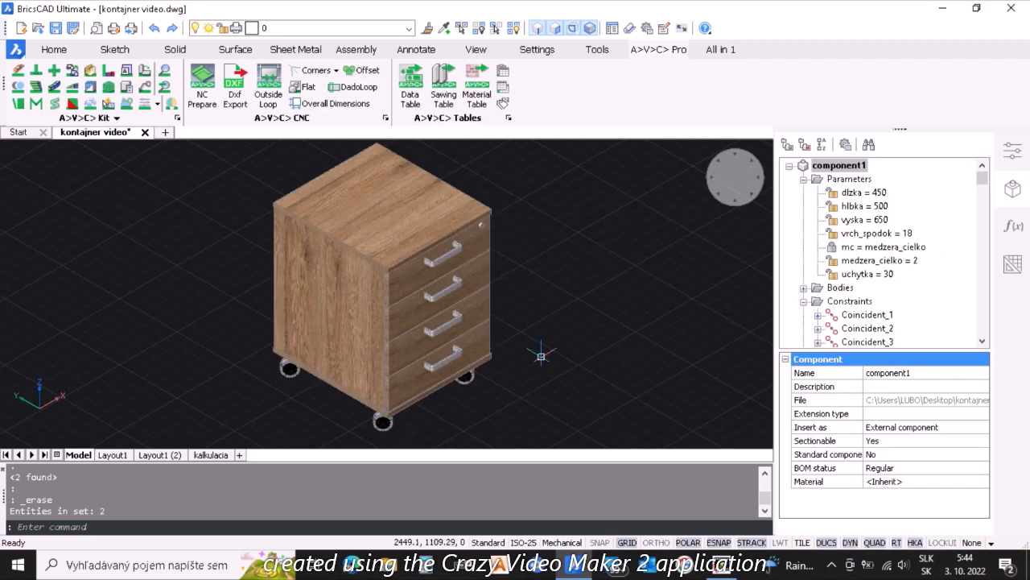
{"action": "scroll", "coordinate": [623, 290], "scroll_direction": "down", "scroll_amount": 2}
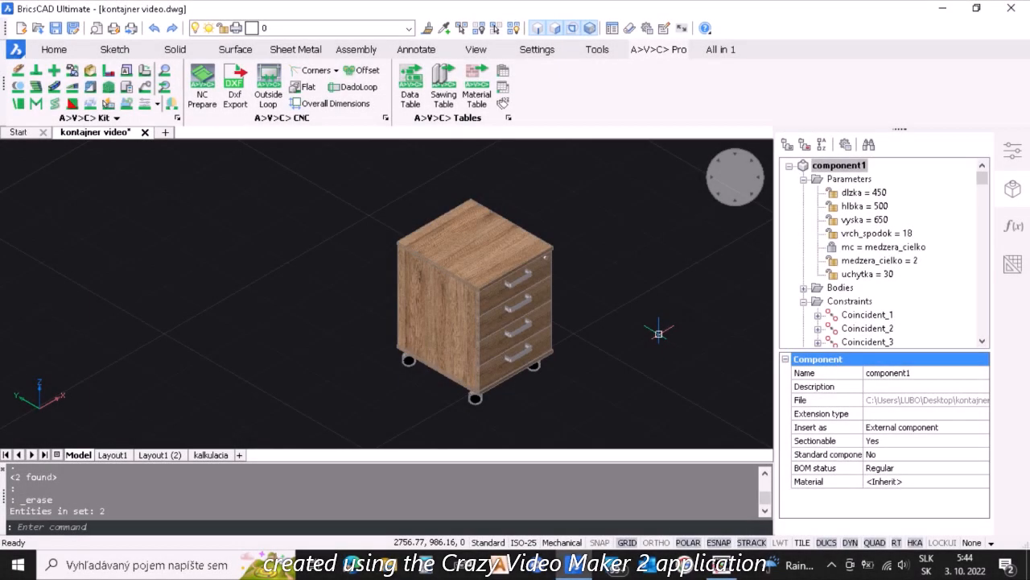
- Find all solids sharing the top panel's material K34140 18mm with the A>V>C> properties and hide them
{"action": "left_click", "coordinate": [145, 103]}
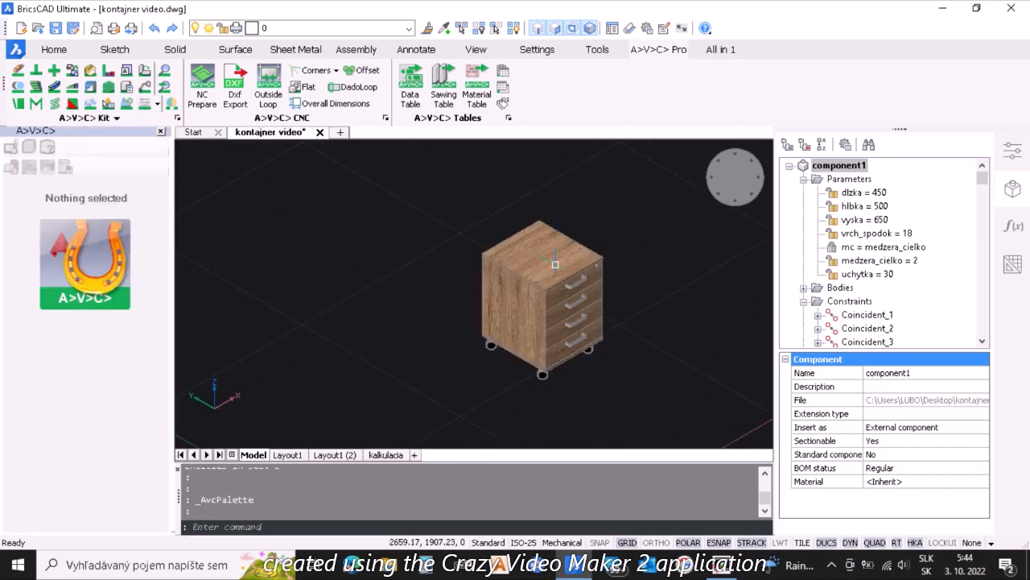
{"action": "left_click", "coordinate": [552, 267]}
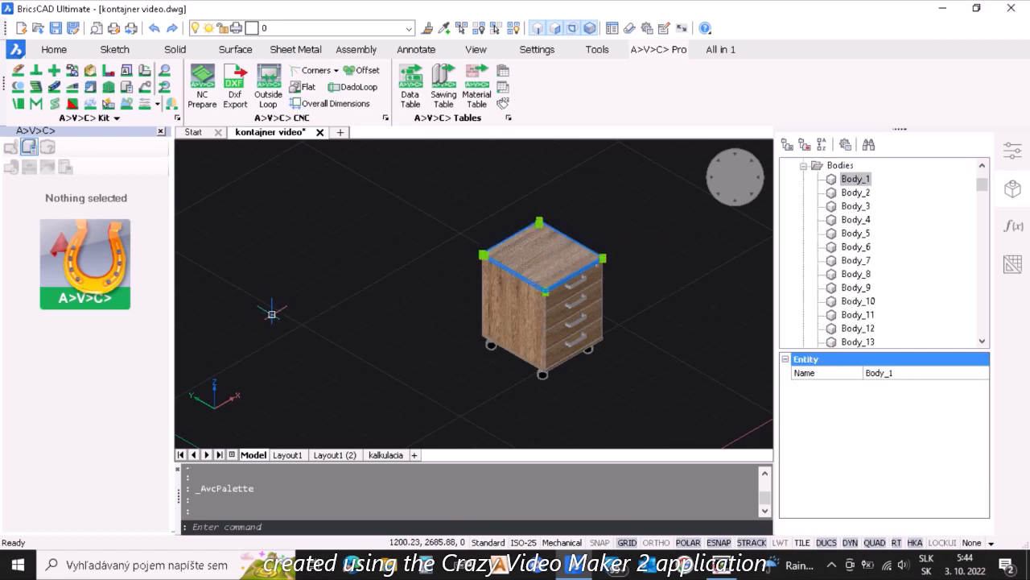
{"action": "left_click", "coordinate": [28, 146]}
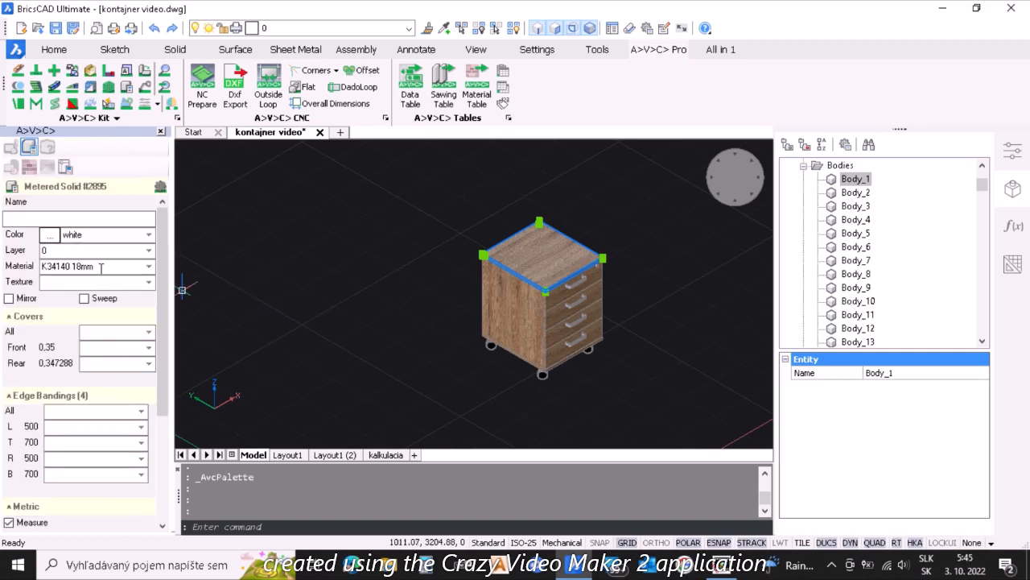
{"action": "left_click", "coordinate": [100, 269]}
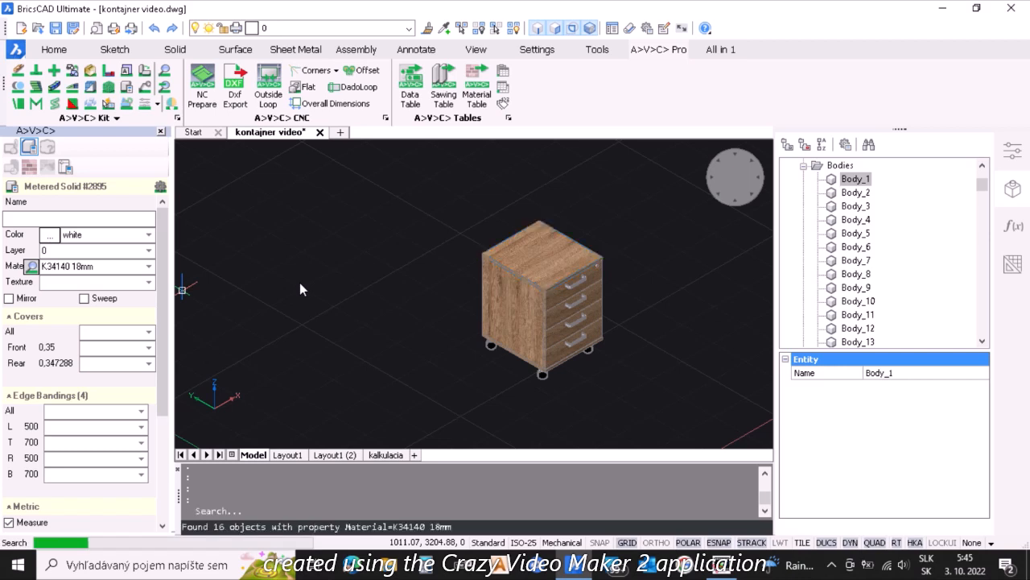
{"action": "left_click", "coordinate": [479, 29]}
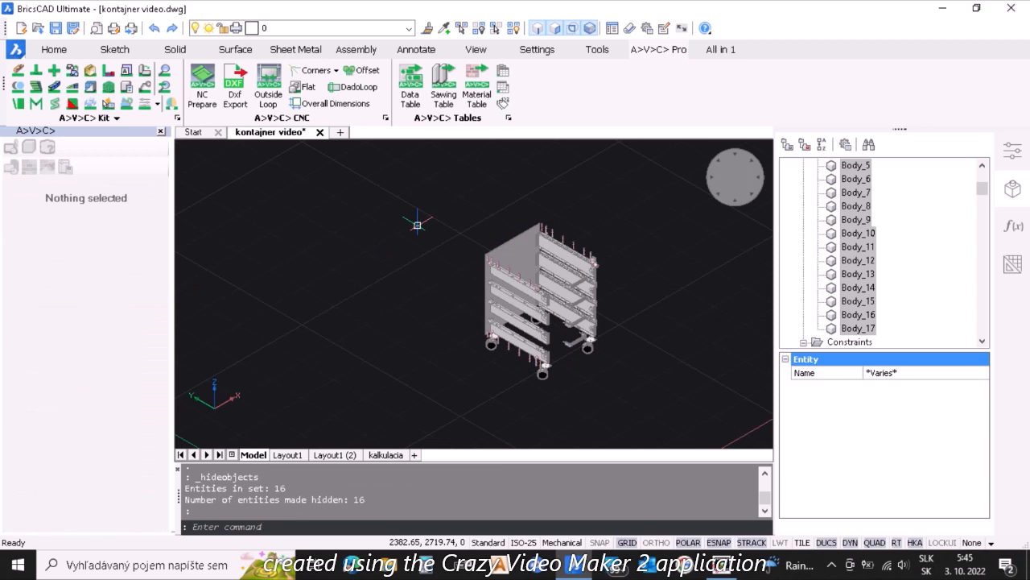
- Hide the cabinet's Sololit 4mm back panel so only the hardware is left on display
{"action": "left_click", "coordinate": [520, 252]}
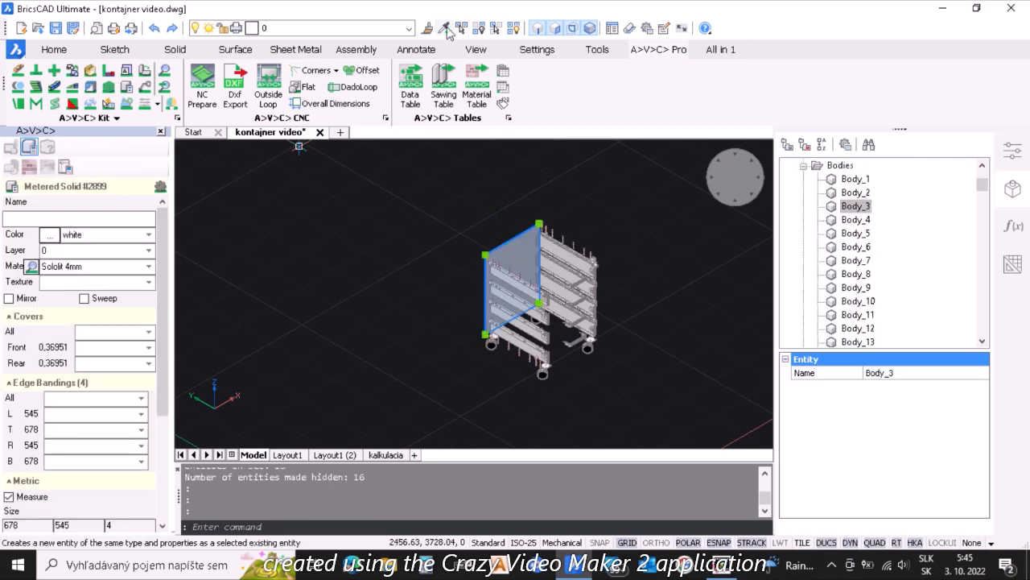
{"action": "left_click", "coordinate": [483, 29]}
{"action": "scroll", "coordinate": [509, 242], "scroll_direction": "up", "scroll_amount": 5}
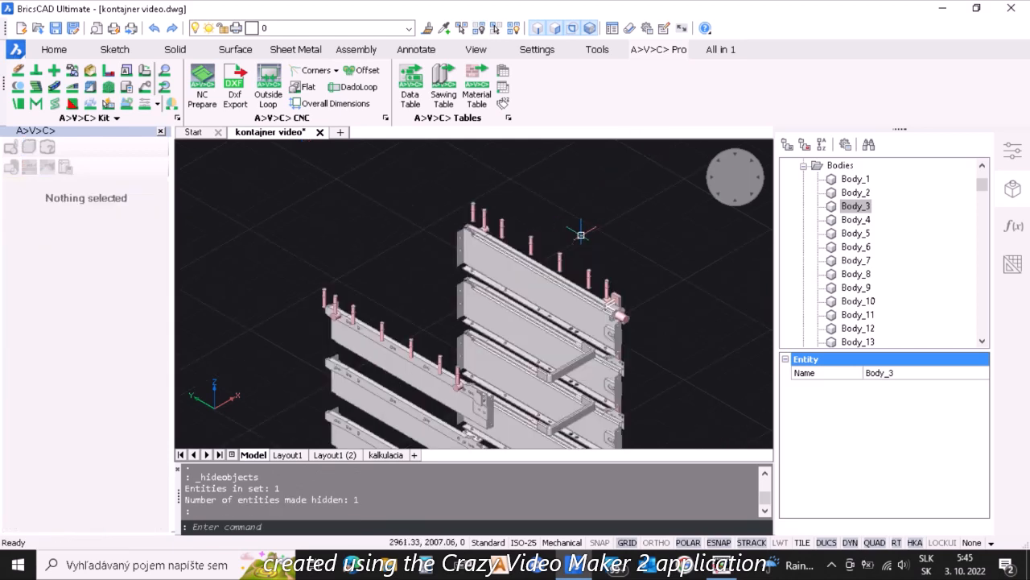
- Find all objects on the same Fixture layer as a kolik 8x40 korpus dowel and hide them
{"action": "left_click", "coordinate": [509, 241]}
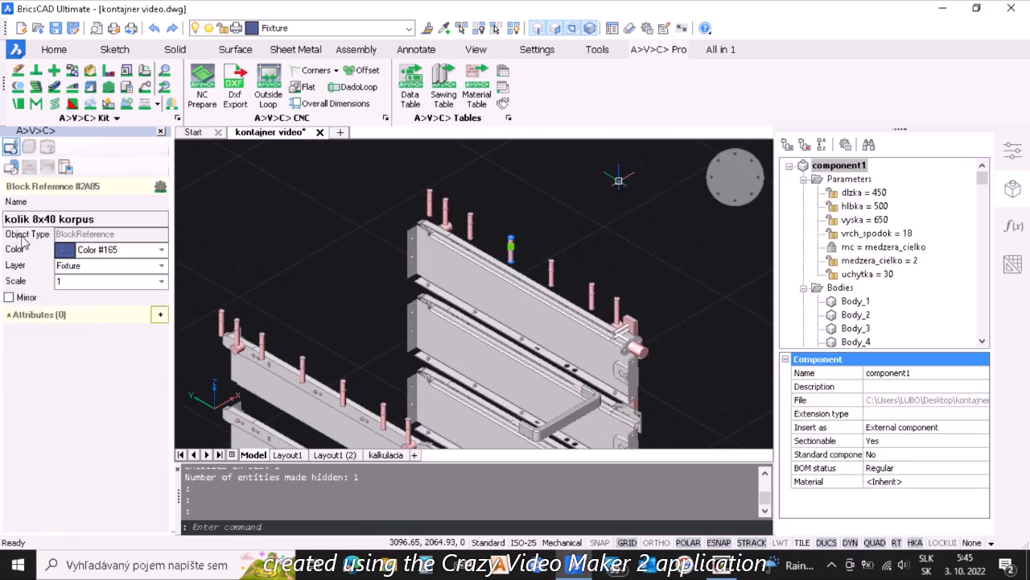
{"action": "left_click", "coordinate": [71, 264]}
{"action": "left_click", "coordinate": [46, 269]}
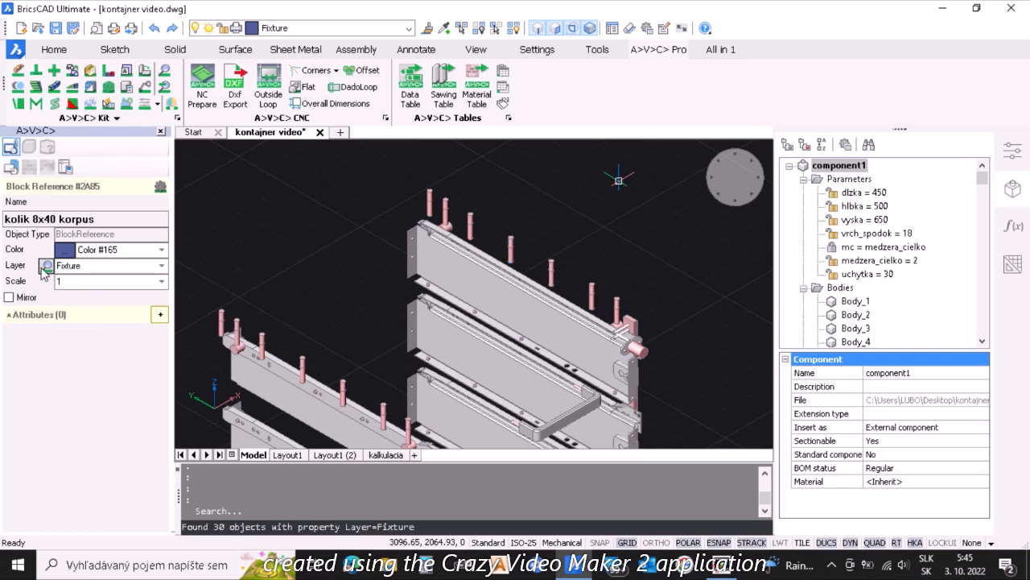
{"action": "left_click", "coordinate": [484, 30]}
- Select all the remaining visible cabinet hardware and assign it to the kovanie layer
{"action": "scroll", "coordinate": [544, 196], "scroll_direction": "down", "scroll_amount": 5}
{"action": "scroll", "coordinate": [579, 338], "scroll_direction": "down", "scroll_amount": 3}
{"action": "left_click", "coordinate": [598, 377]}
{"action": "left_click", "coordinate": [448, 266]}
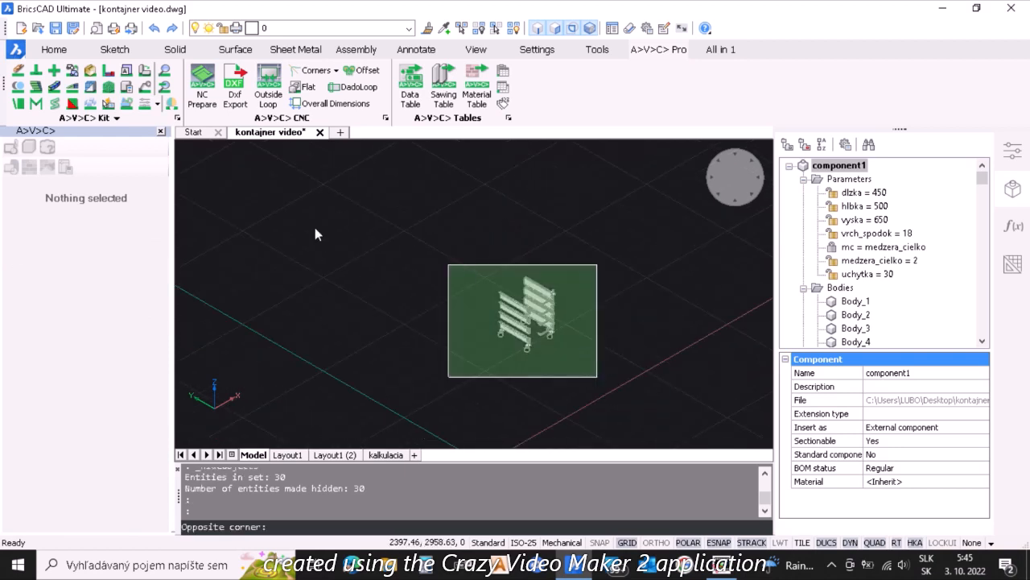
{"action": "left_click", "coordinate": [362, 29]}
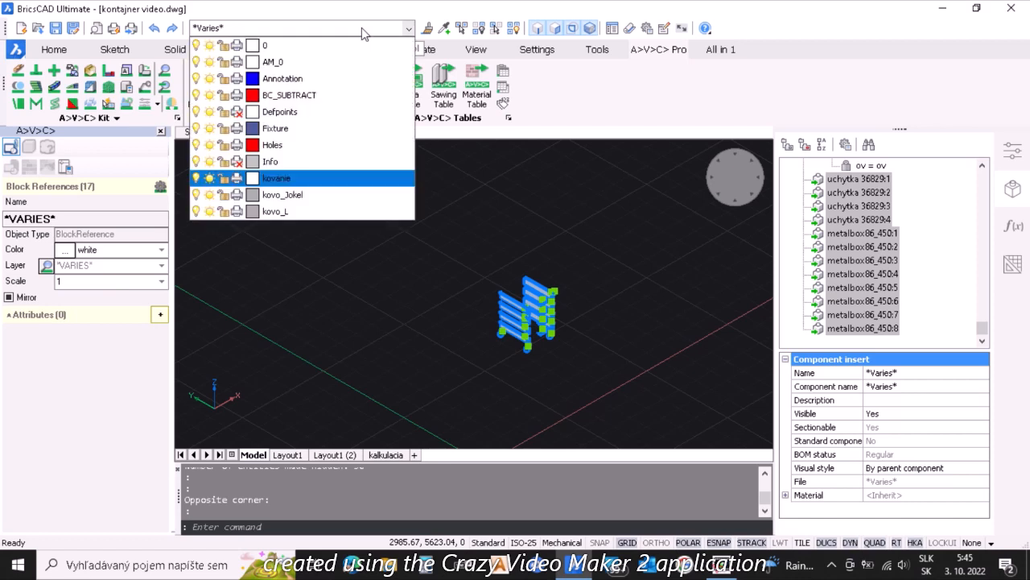
{"action": "left_click", "coordinate": [304, 181]}
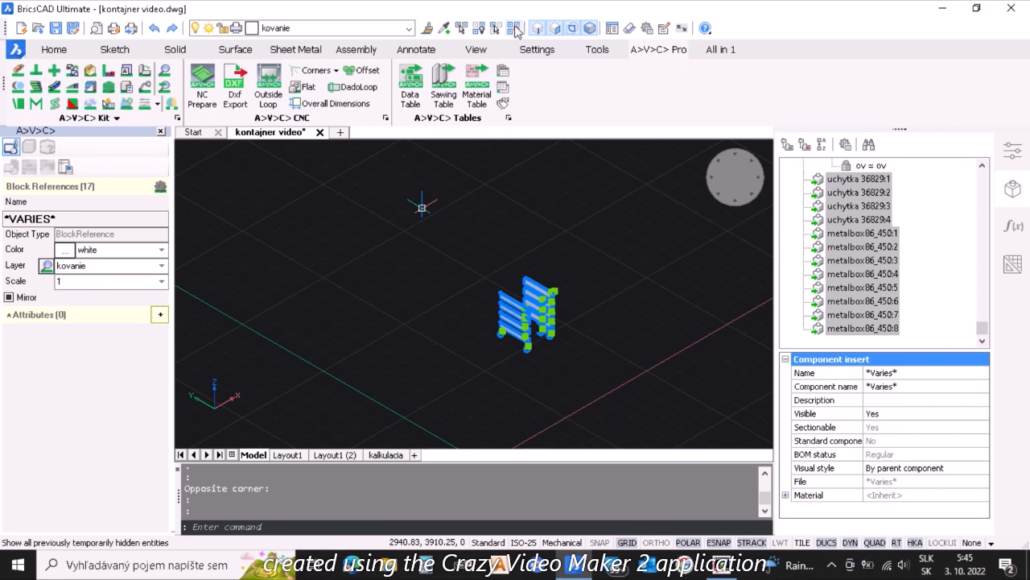
- Show all temporarily hidden objects again and drill the whole cabinet with AVC Drill
{"action": "left_click", "coordinate": [516, 30]}
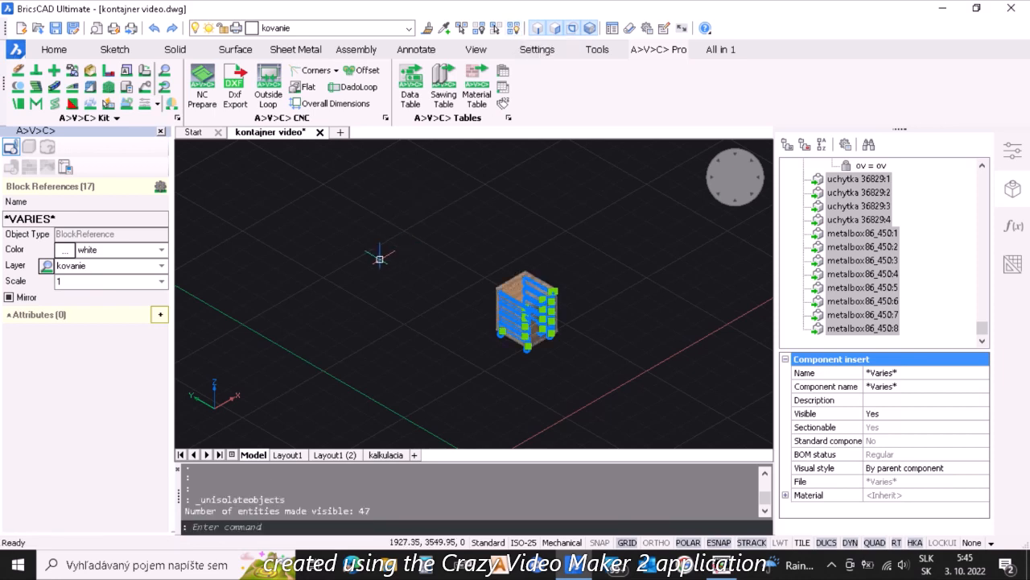
{"action": "key", "text": "Escape"}
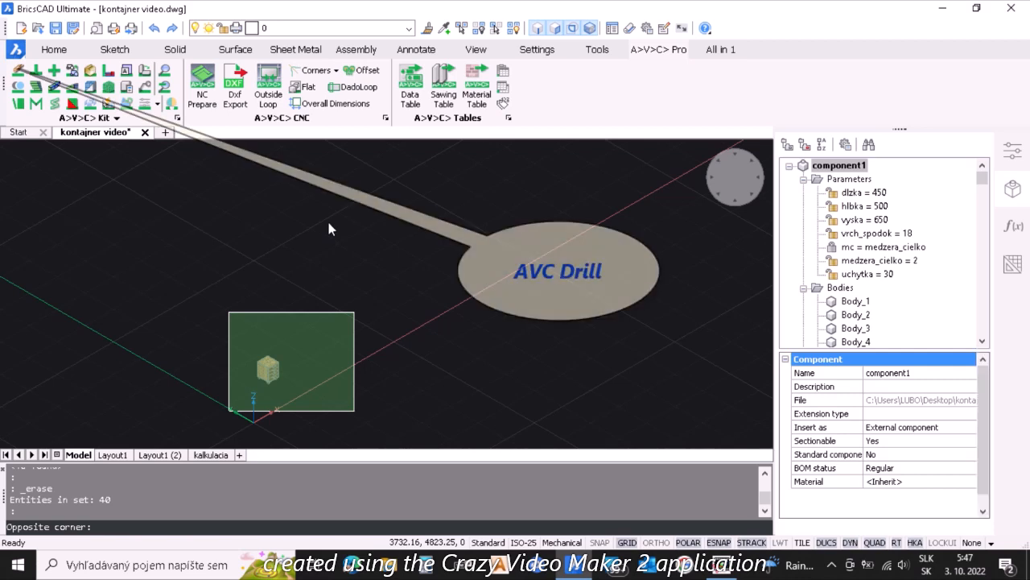
{"action": "left_click", "coordinate": [328, 223]}
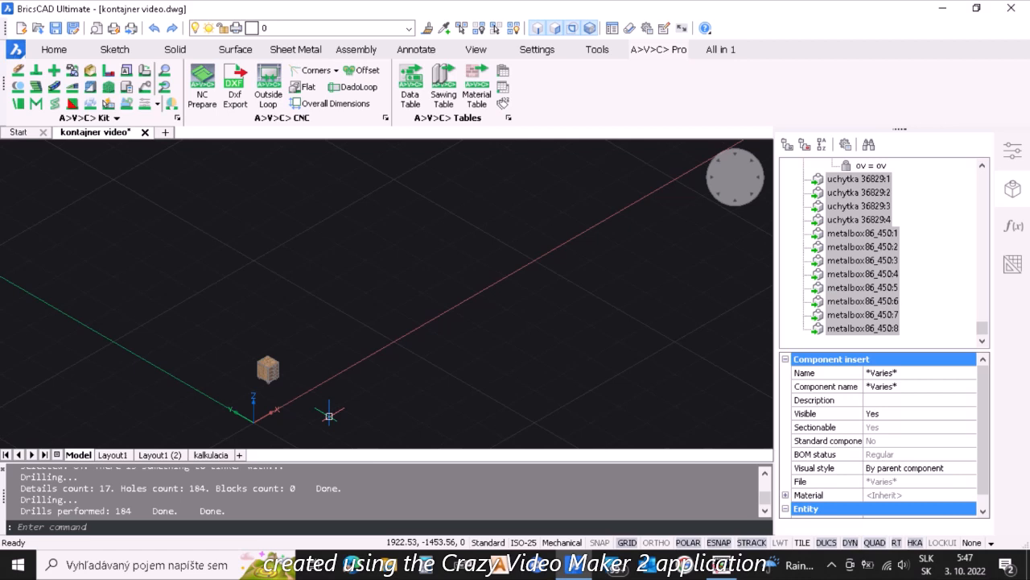
- Number all parts of the cabinet with AVC Numbering, using the prefix kontajner
{"action": "left_click", "coordinate": [329, 416]}
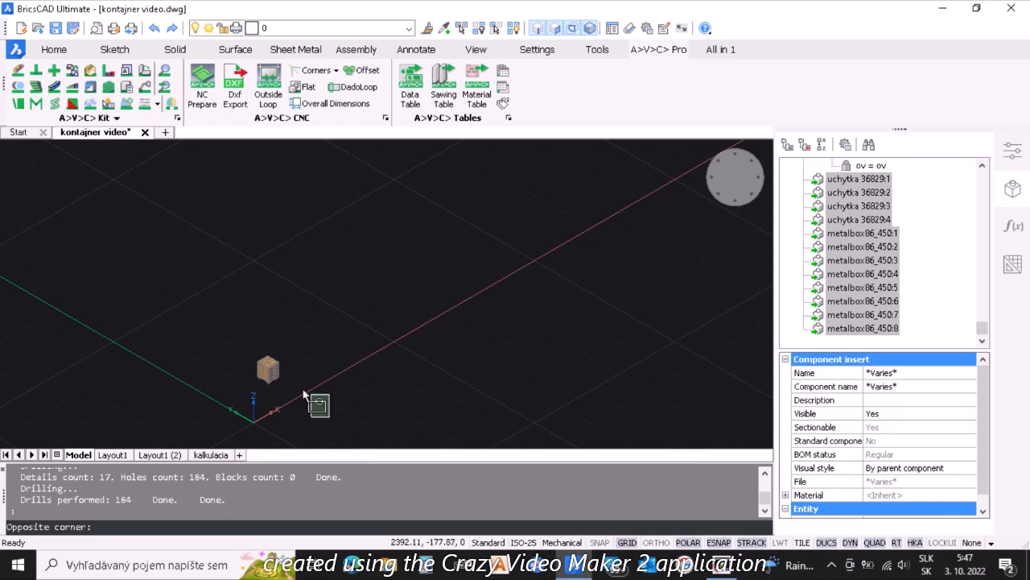
{"action": "left_click", "coordinate": [273, 241]}
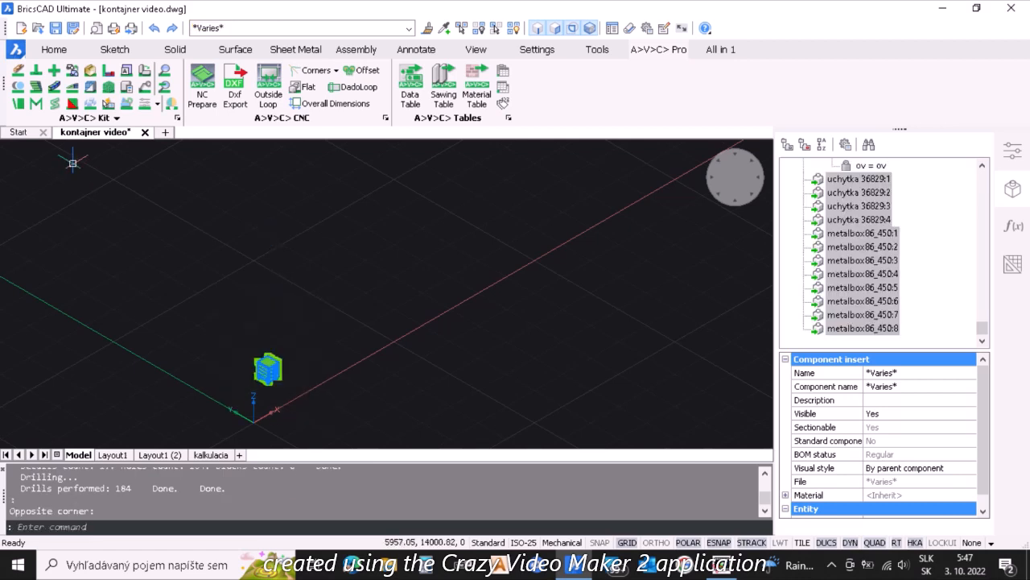
{"action": "left_click", "coordinate": [117, 118]}
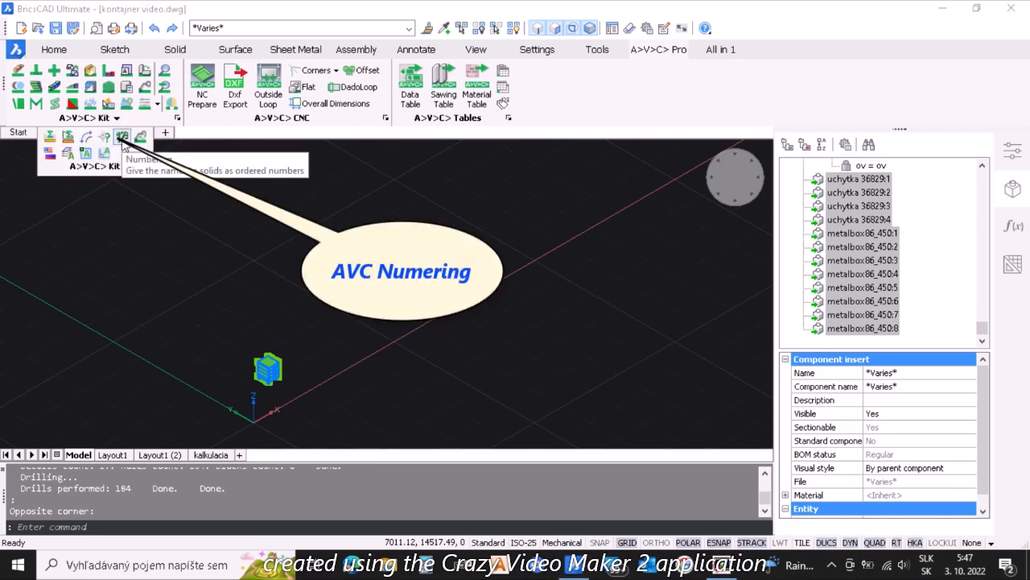
{"action": "left_click", "coordinate": [121, 139]}
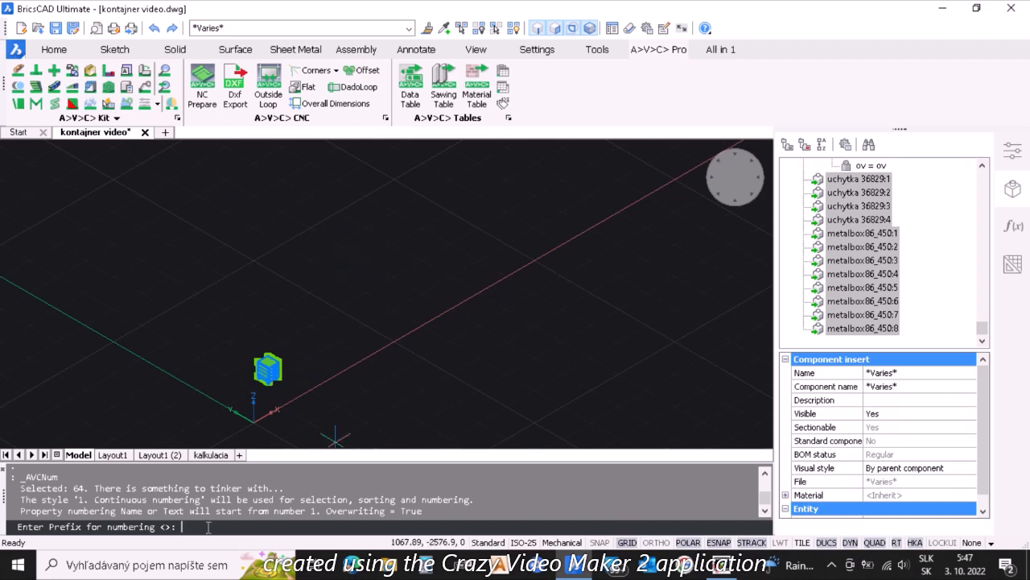
{"action": "type", "text": "kon"}
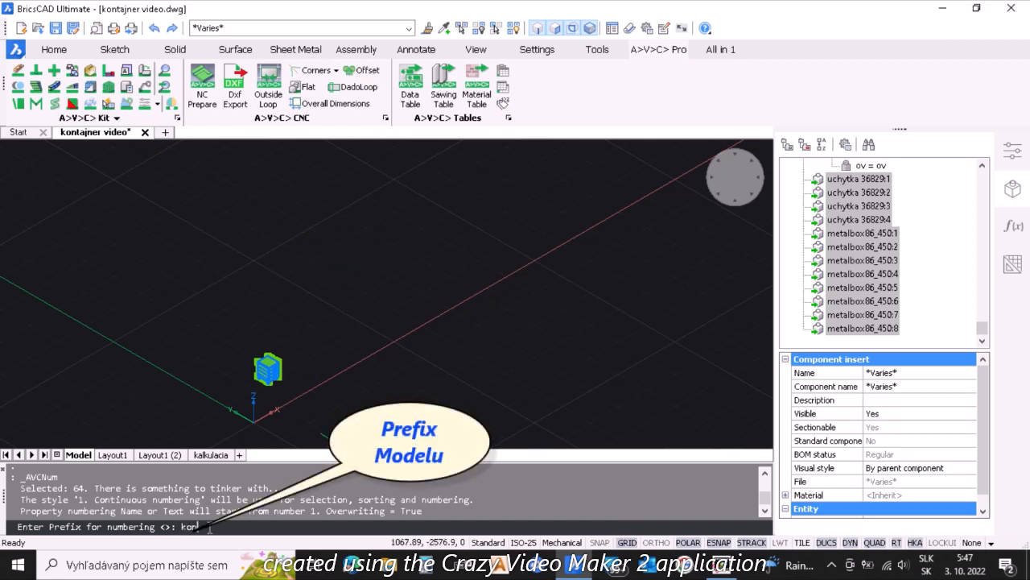
{"action": "type", "text": "tajner"}
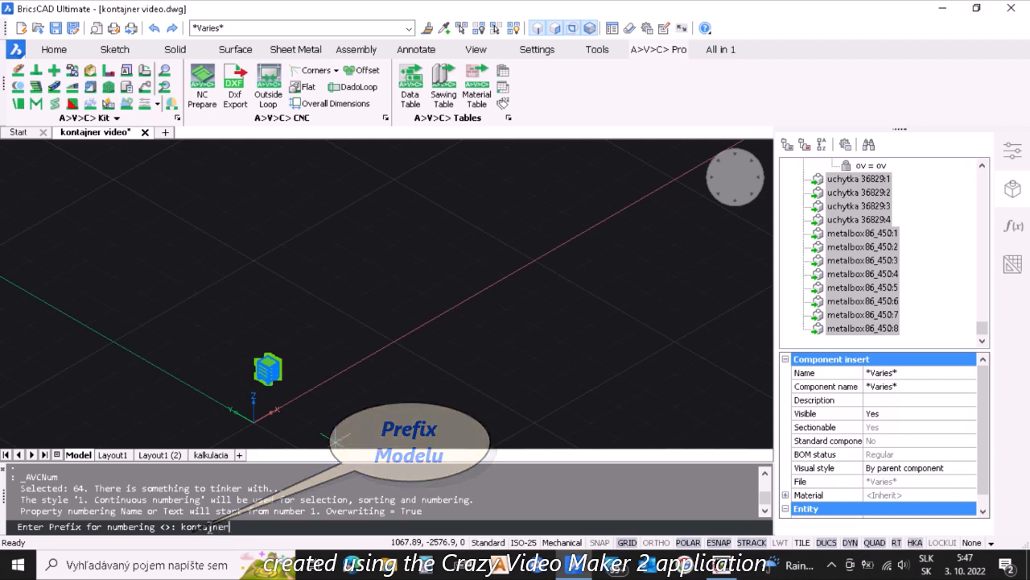
{"action": "key", "text": "Return"}
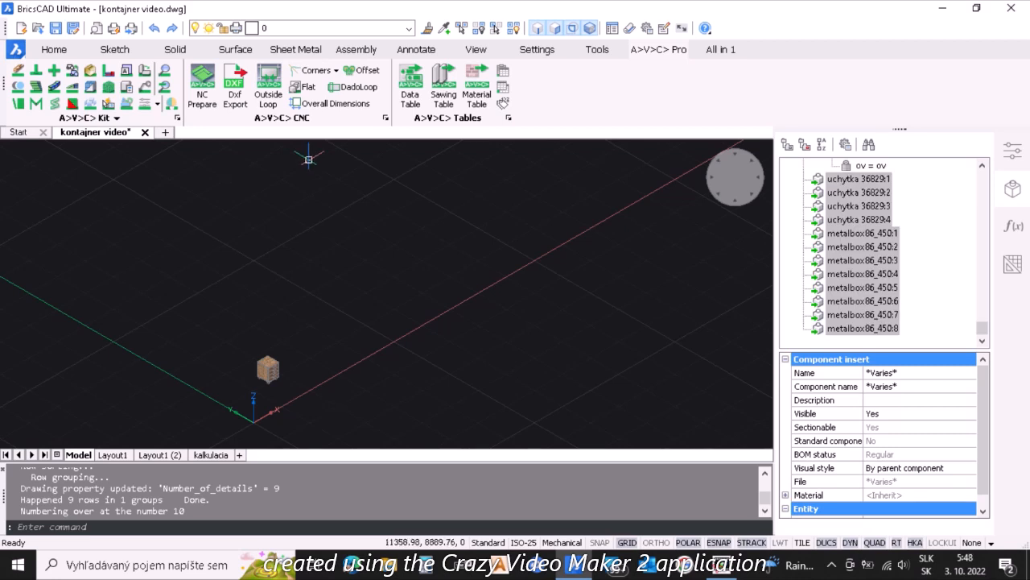
- Check the numbered part names of the two uppermost drawer fronts in the A>V>C> properties
{"action": "left_click", "coordinate": [147, 108]}
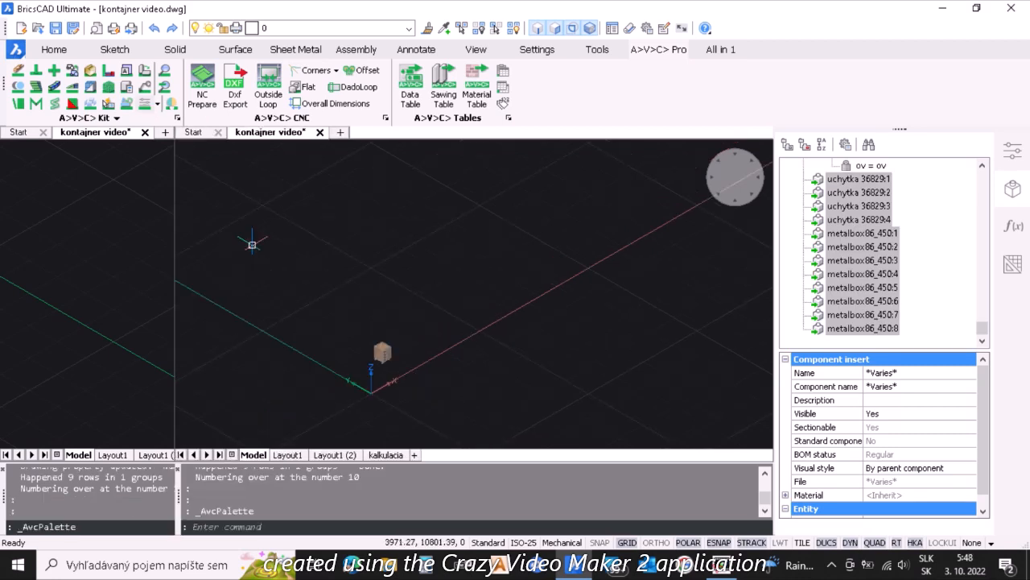
{"action": "scroll", "coordinate": [374, 373], "scroll_direction": "up", "scroll_amount": 2}
{"action": "scroll", "coordinate": [441, 308], "scroll_direction": "up", "scroll_amount": 3}
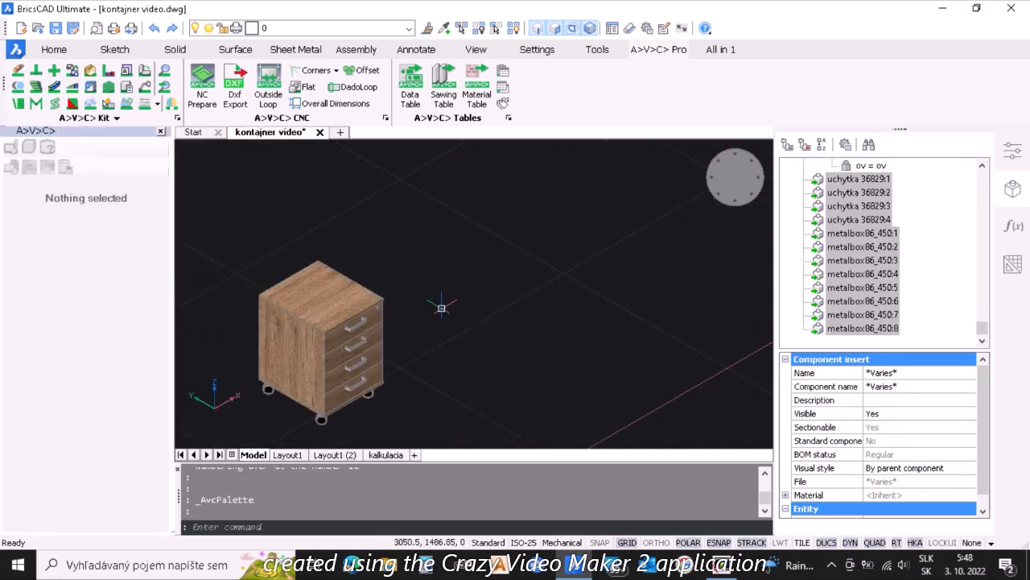
{"action": "scroll", "coordinate": [354, 322], "scroll_direction": "up", "scroll_amount": 2}
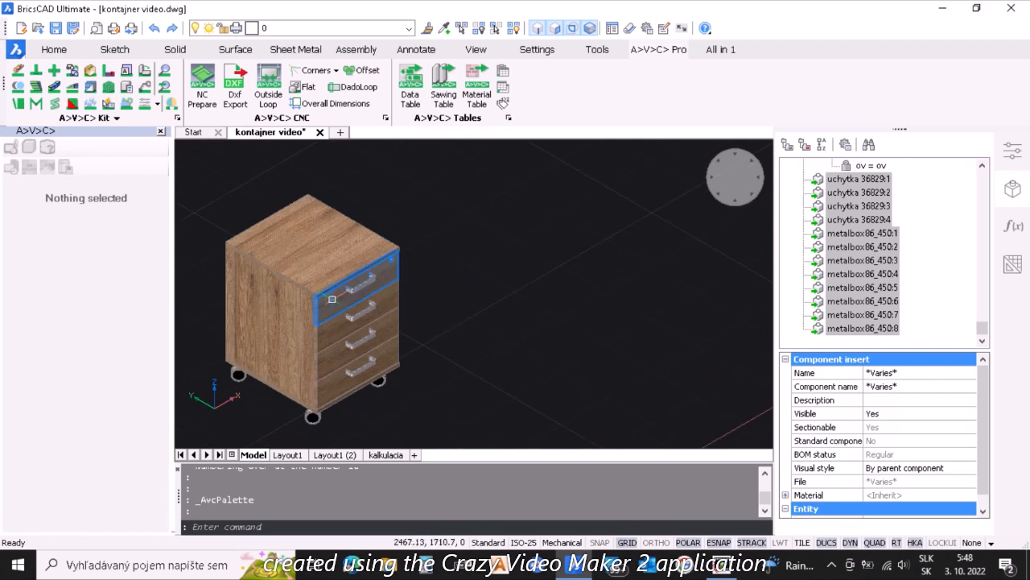
{"action": "left_click", "coordinate": [332, 299]}
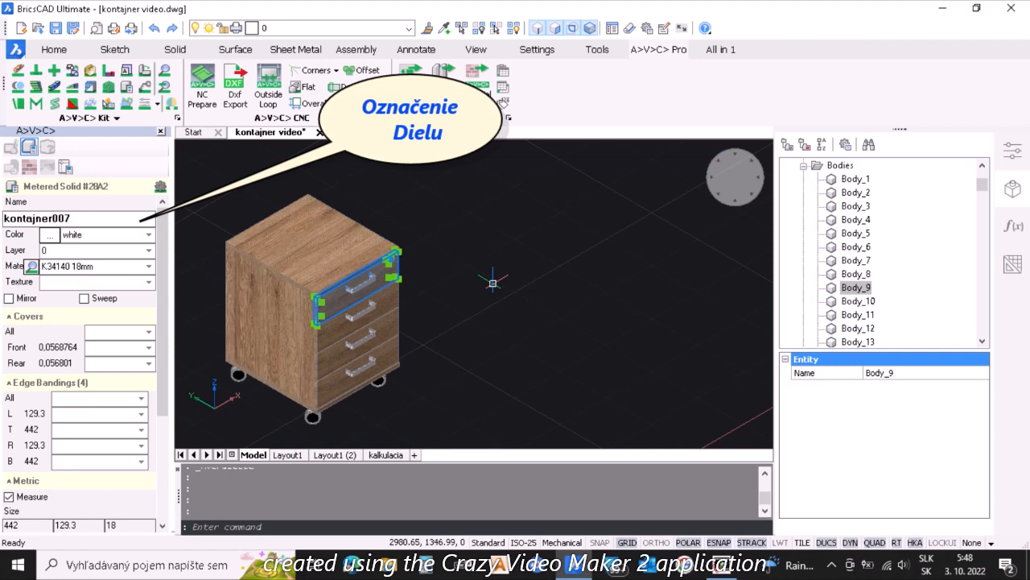
{"action": "key", "text": "Escape"}
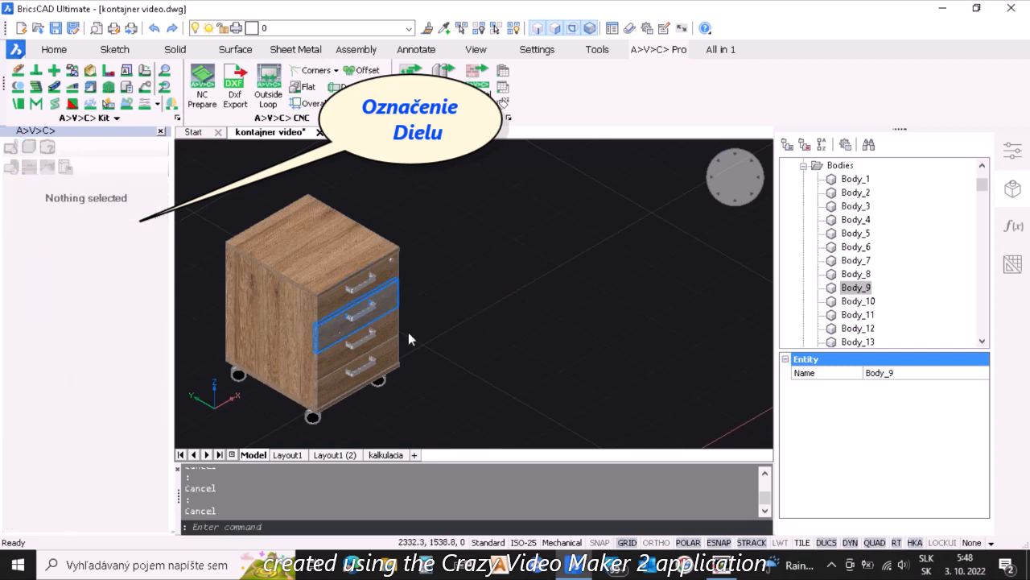
{"action": "left_click", "coordinate": [407, 330]}
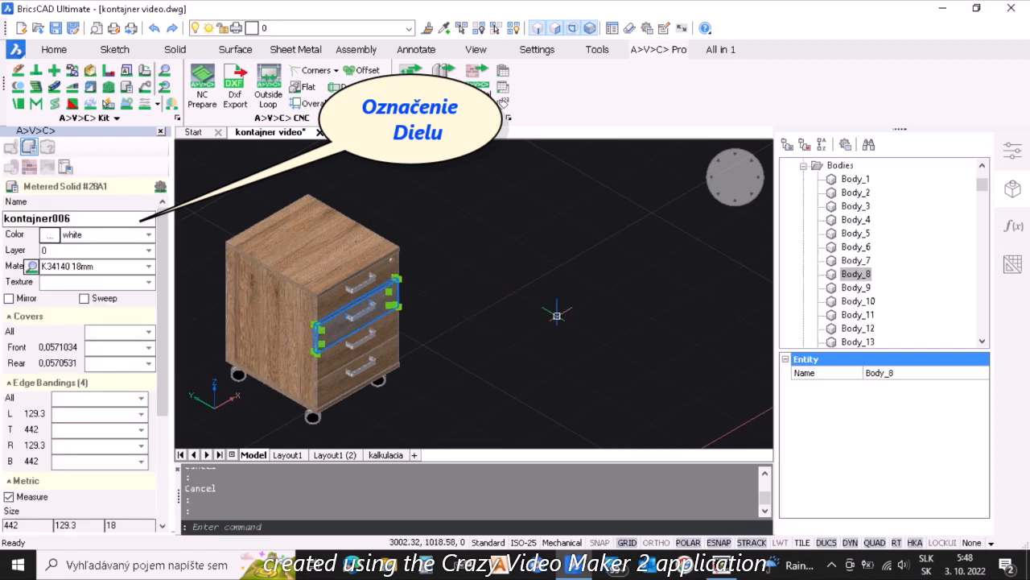
{"action": "key", "text": "Escape"}
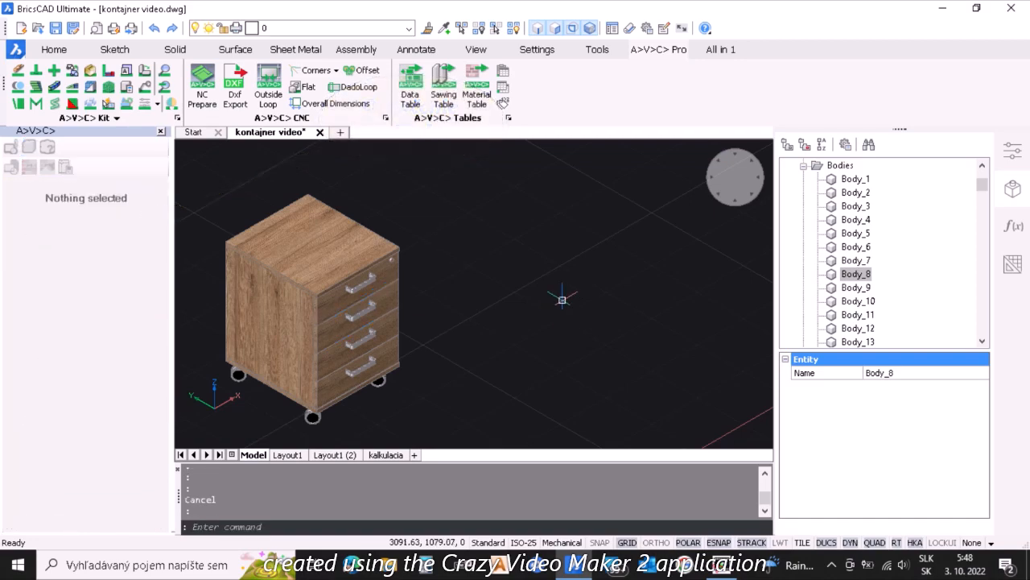
- Lay out all parts of the cabinet flat beside the model with AVC Lay
{"action": "scroll", "coordinate": [548, 306], "scroll_direction": "down", "scroll_amount": 2}
{"action": "scroll", "coordinate": [542, 303], "scroll_direction": "down", "scroll_amount": 2}
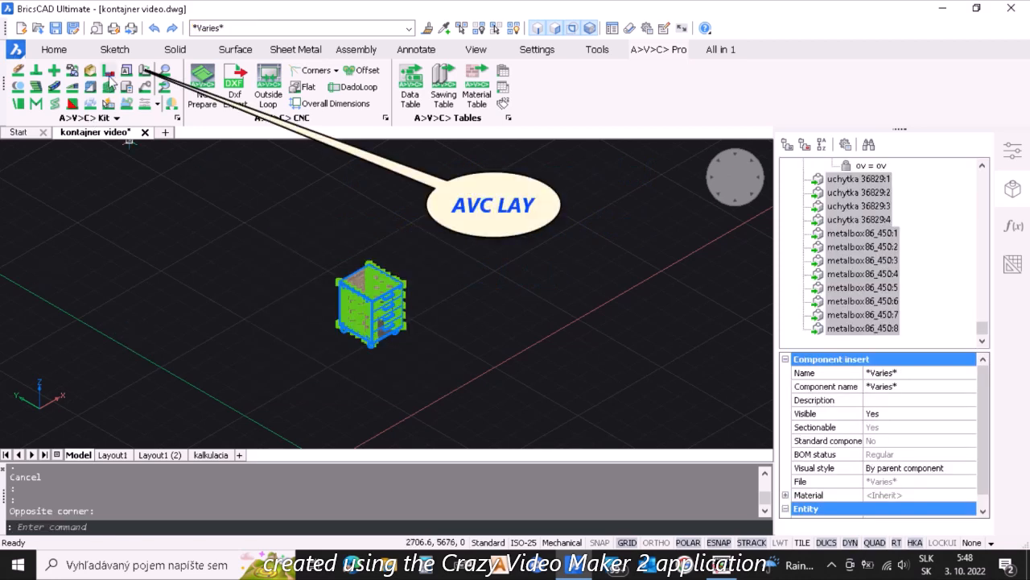
{"action": "left_click", "coordinate": [144, 71]}
{"action": "left_click", "coordinate": [736, 368]}
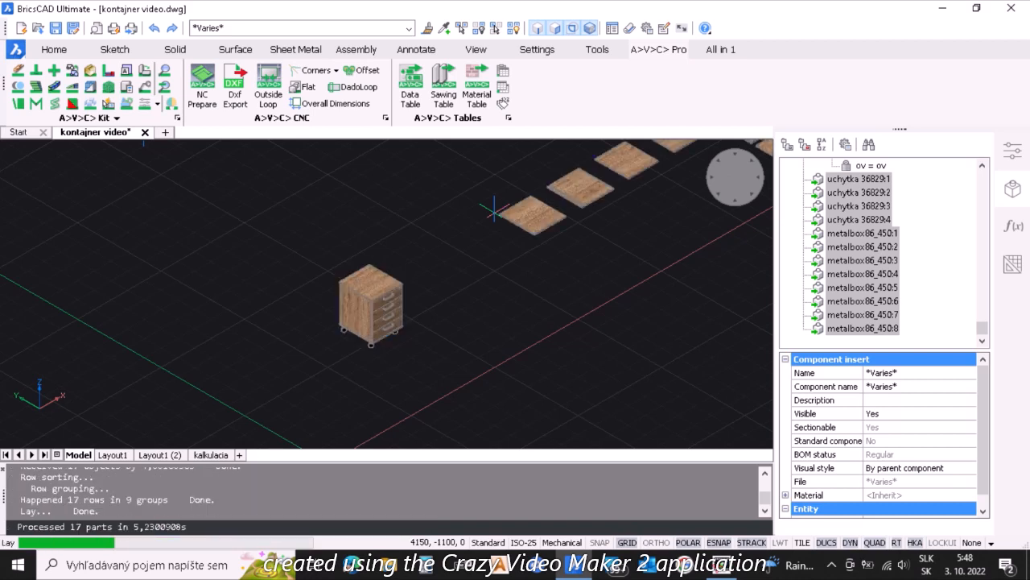
- Examine the laid-out parts from the top view, including the drilled holes in the drawer fronts
{"action": "scroll", "coordinate": [467, 387], "scroll_direction": "down", "scroll_amount": 5}
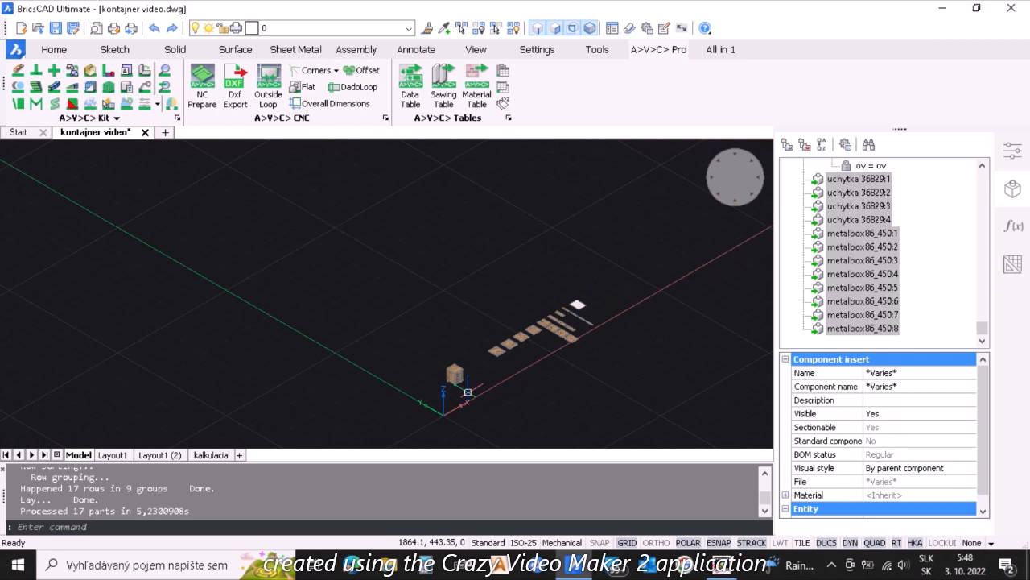
{"action": "scroll", "coordinate": [568, 326], "scroll_direction": "up", "scroll_amount": 5}
{"action": "scroll", "coordinate": [536, 334], "scroll_direction": "up", "scroll_amount": 2}
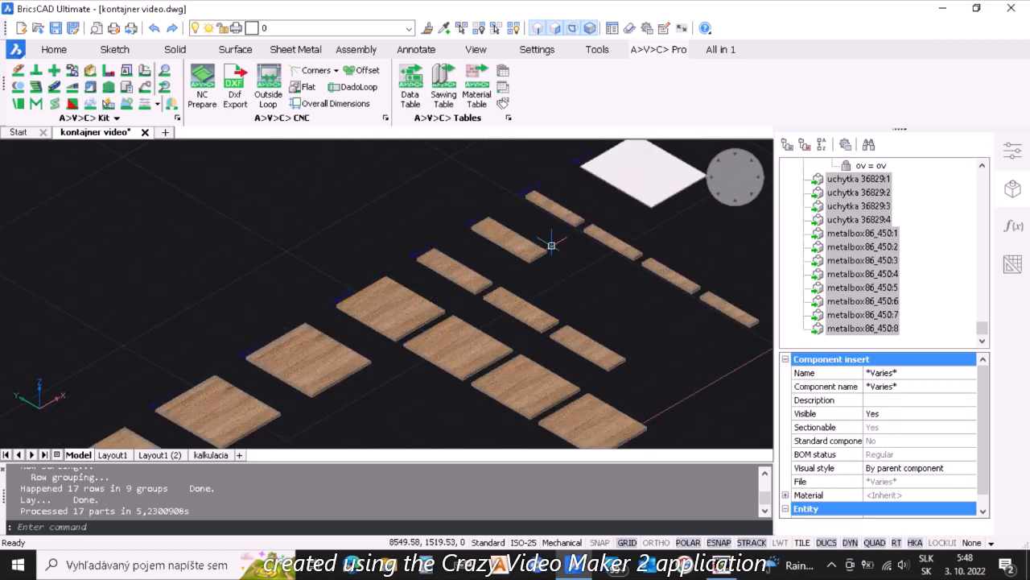
{"action": "scroll", "coordinate": [552, 242], "scroll_direction": "up", "scroll_amount": 2}
{"action": "left_click", "coordinate": [732, 180]}
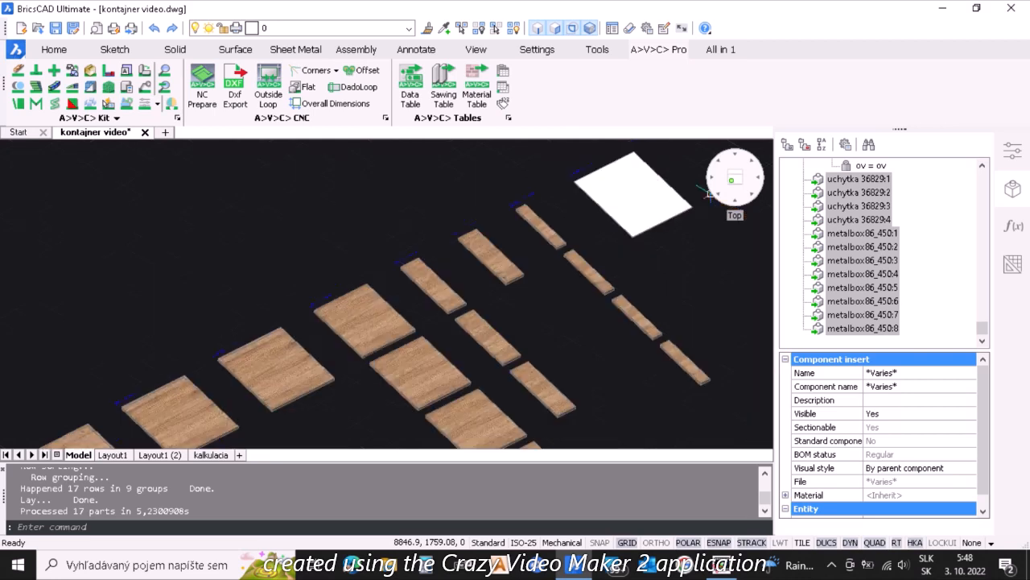
{"action": "scroll", "coordinate": [658, 195], "scroll_direction": "up", "scroll_amount": 3}
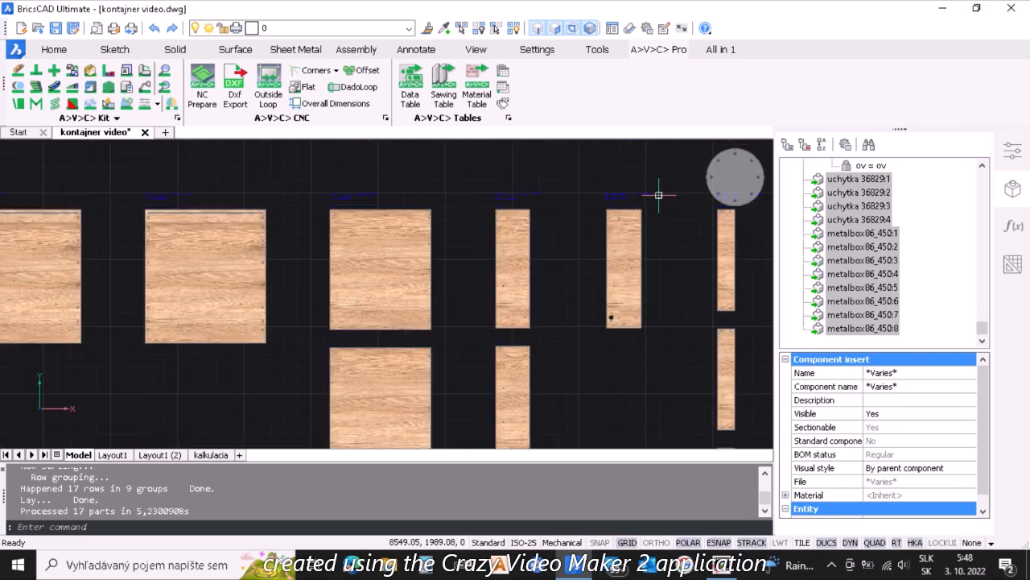
{"action": "scroll", "coordinate": [616, 212], "scroll_direction": "up", "scroll_amount": 3}
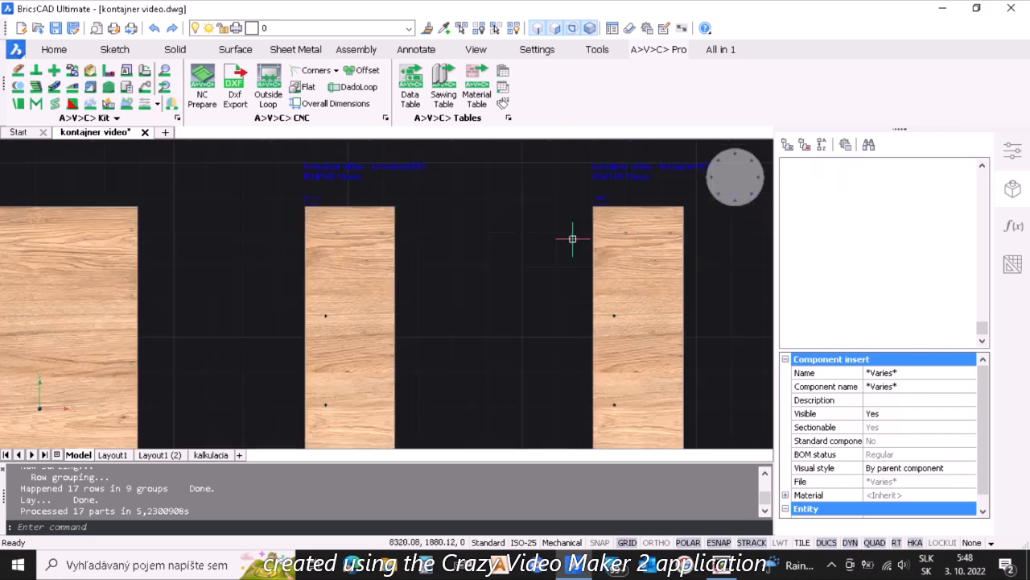
{"action": "scroll", "coordinate": [489, 310], "scroll_direction": "down", "scroll_amount": 1}
{"action": "middle_click_drag", "start_coordinate": [656, 411], "coordinate": [615, 320]}
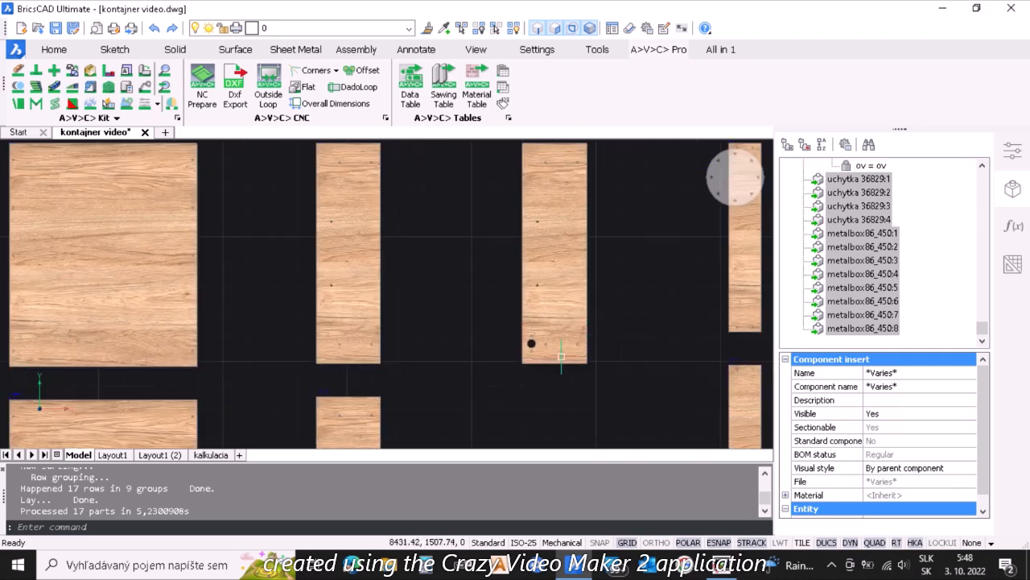
{"action": "scroll", "coordinate": [534, 374], "scroll_direction": "up", "scroll_amount": 5}
{"action": "scroll", "coordinate": [534, 373], "scroll_direction": "down", "scroll_amount": 4}
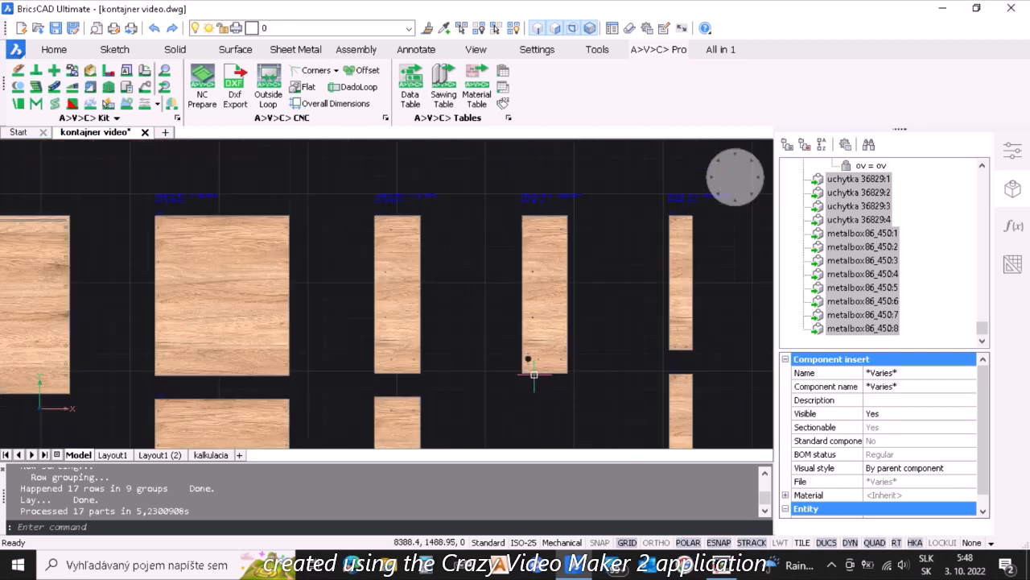
{"action": "scroll", "coordinate": [546, 232], "scroll_direction": "up", "scroll_amount": 3}
{"action": "scroll", "coordinate": [573, 241], "scroll_direction": "down", "scroll_amount": 5}
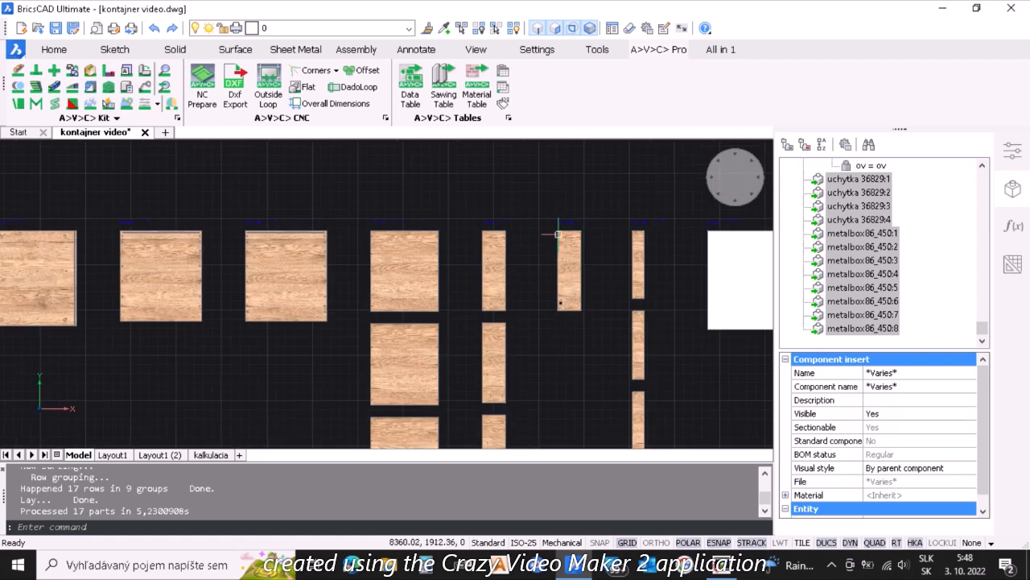
- Read the name, material and size labels above the laid-out drawer fronts
{"action": "scroll", "coordinate": [580, 245], "scroll_direction": "up", "scroll_amount": 5}
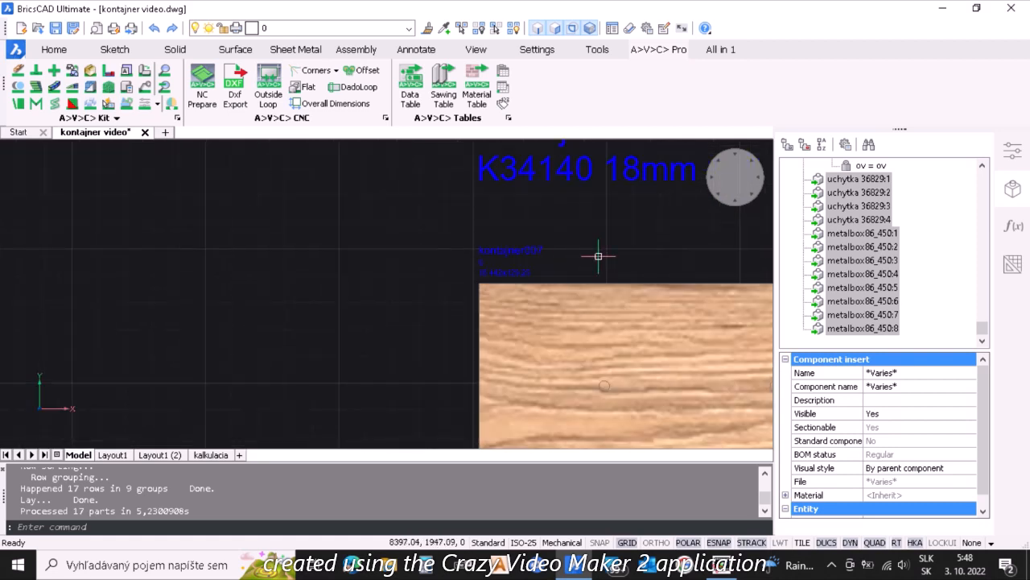
{"action": "scroll", "coordinate": [598, 255], "scroll_direction": "down", "scroll_amount": 5}
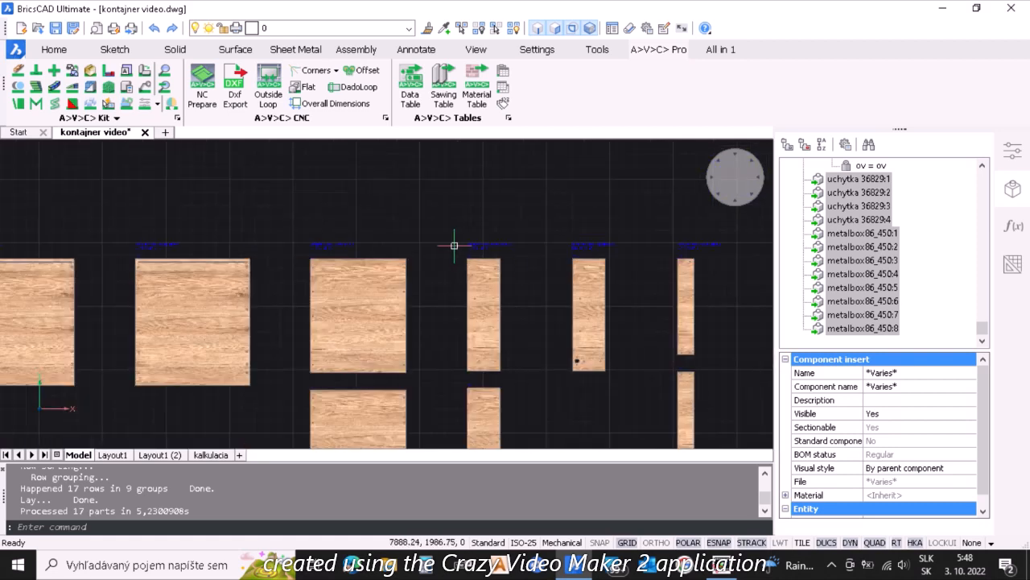
{"action": "scroll", "coordinate": [472, 262], "scroll_direction": "up", "scroll_amount": 3}
{"action": "scroll", "coordinate": [472, 262], "scroll_direction": "up", "scroll_amount": 5}
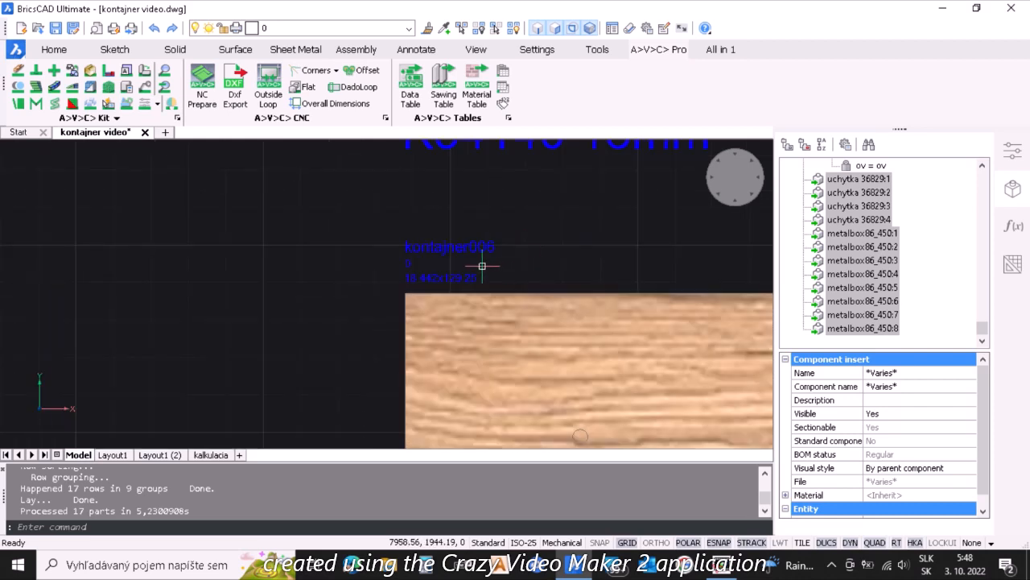
- Examine the faces and edges of the laid-out wooden panels in an angled 3D view
{"action": "scroll", "coordinate": [490, 264], "scroll_direction": "down", "scroll_amount": 2}
{"action": "scroll", "coordinate": [490, 264], "scroll_direction": "down", "scroll_amount": 4}
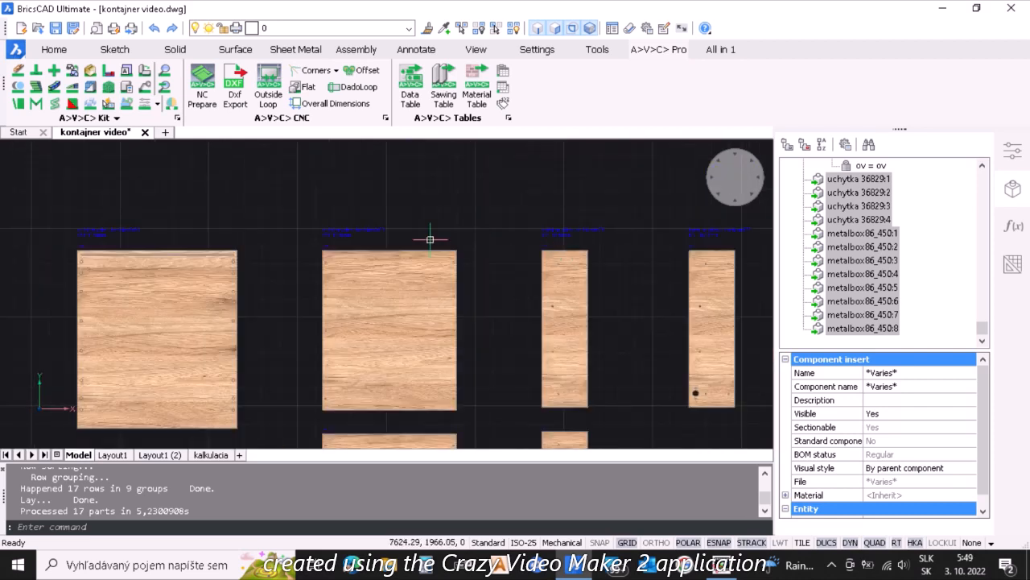
{"action": "scroll", "coordinate": [469, 232], "scroll_direction": "down", "scroll_amount": 1}
{"action": "mouse_move", "coordinate": [346, 356]}
{"action": "middle_mouse_down", "text": "shift"}
{"action": "mouse_move", "coordinate": [401, 366]}
{"action": "mouse_move", "coordinate": [446, 329]}
{"action": "mouse_move", "coordinate": [435, 322]}
{"action": "middle_mouse_up", "text": "shift"}
{"action": "scroll", "coordinate": [405, 306], "scroll_direction": "up", "scroll_amount": 5}
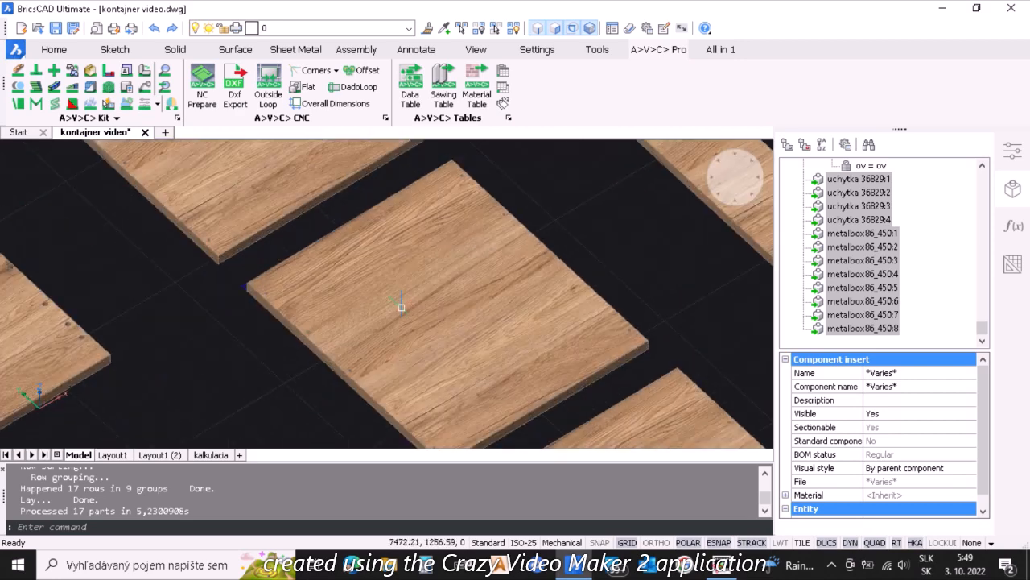
{"action": "scroll", "coordinate": [311, 363], "scroll_direction": "up", "scroll_amount": 3}
{"action": "scroll", "coordinate": [297, 363], "scroll_direction": "down", "scroll_amount": 6}
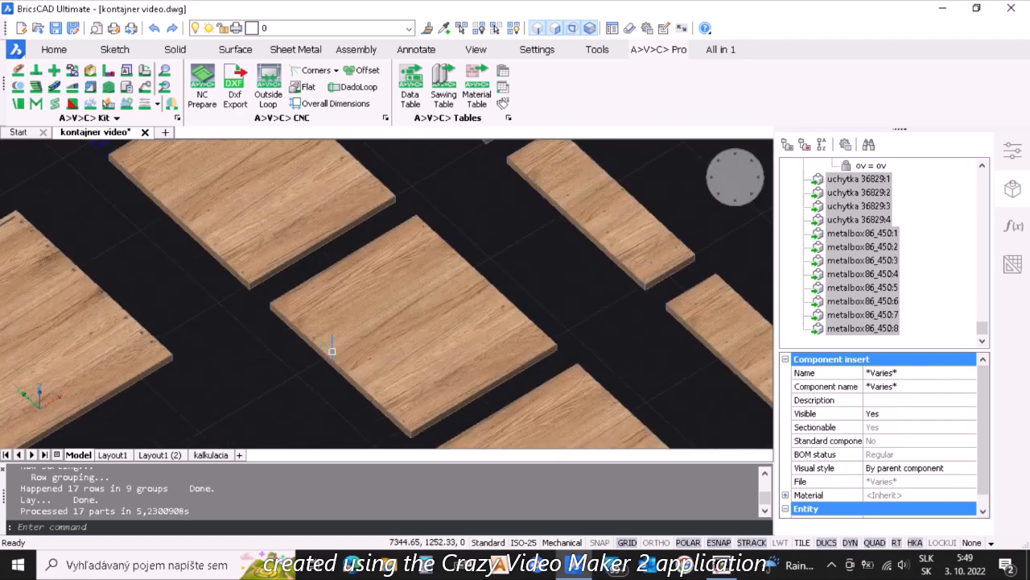
- Inspect the groove and drilled holes near the corner of a large laid-out panel, and view the full layout beside the assembled cabinet
{"action": "scroll", "coordinate": [387, 332], "scroll_direction": "down", "scroll_amount": 6}
{"action": "scroll", "coordinate": [218, 346], "scroll_direction": "up", "scroll_amount": 7}
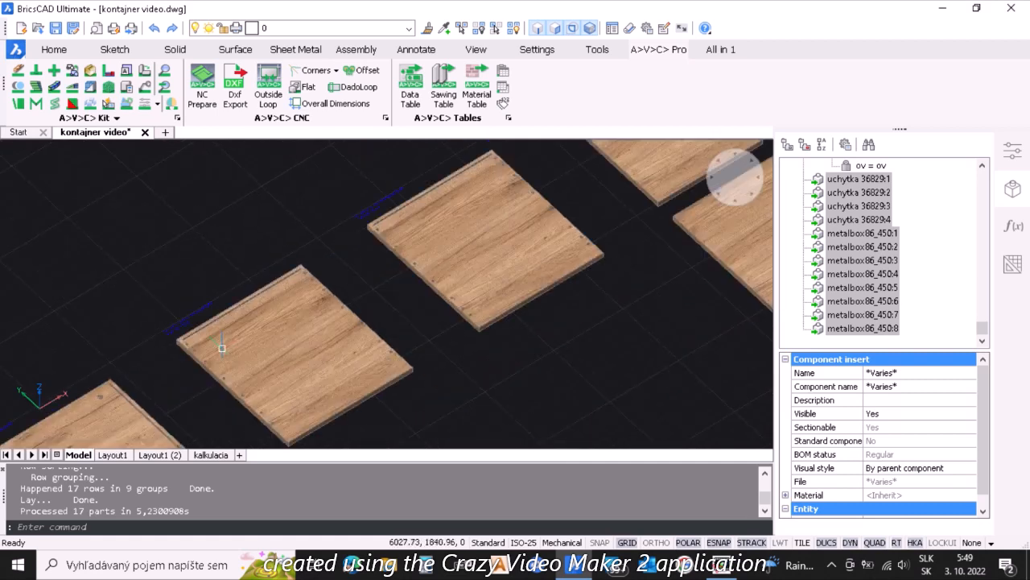
{"action": "scroll", "coordinate": [181, 364], "scroll_direction": "up", "scroll_amount": 4}
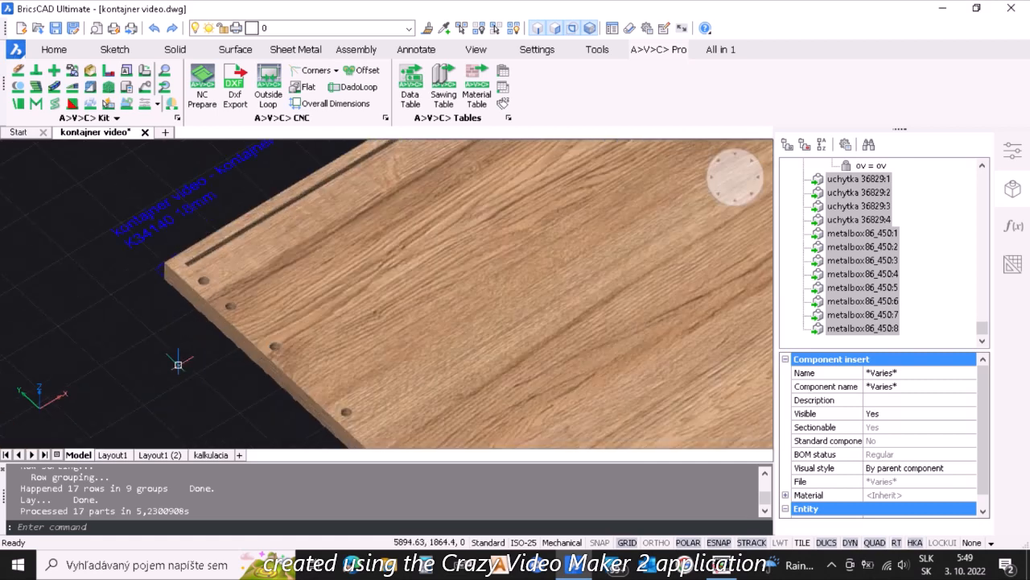
{"action": "mouse_move", "coordinate": [187, 366]}
{"action": "middle_mouse_down", "text": "shift"}
{"action": "mouse_move", "coordinate": [202, 400]}
{"action": "mouse_move", "coordinate": [205, 379]}
{"action": "mouse_move", "coordinate": [184, 363]}
{"action": "middle_mouse_up", "text": "shift"}
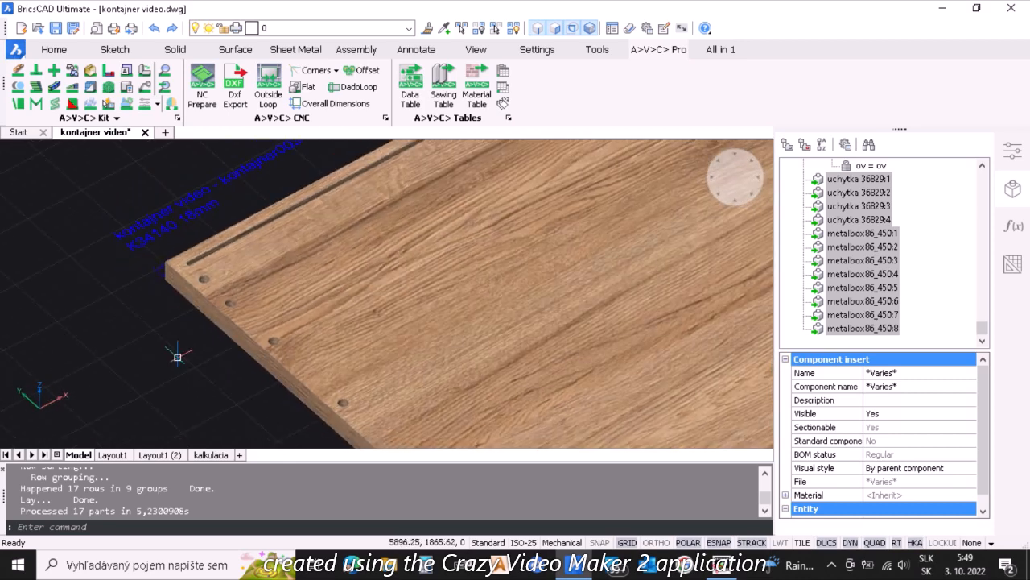
{"action": "scroll", "coordinate": [178, 356], "scroll_direction": "down", "scroll_amount": 6}
{"action": "scroll", "coordinate": [397, 306], "scroll_direction": "down", "scroll_amount": 3}
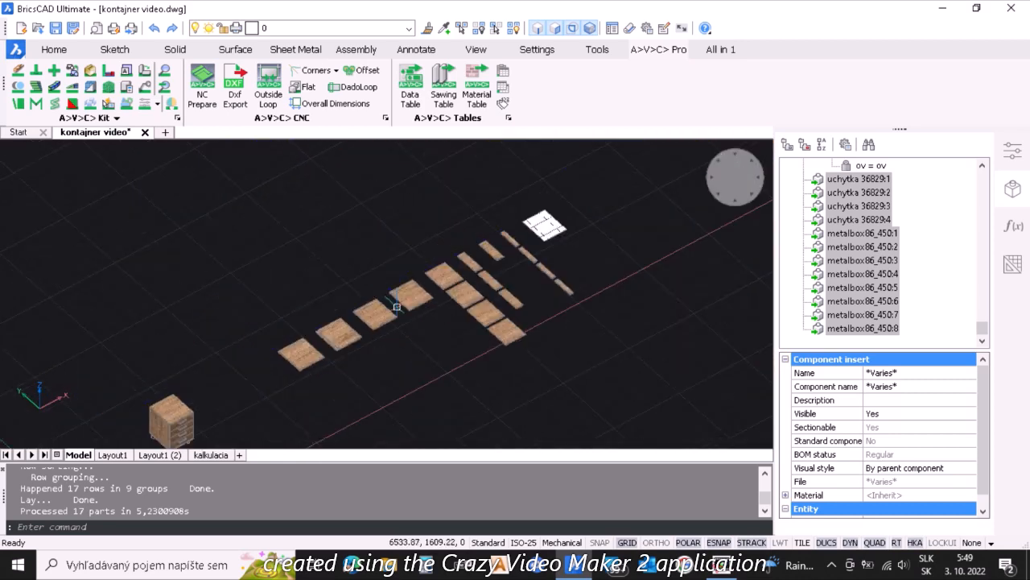
{"action": "middle_click_drag", "start_coordinate": [406, 318], "coordinate": [453, 355], "text": "shift"}
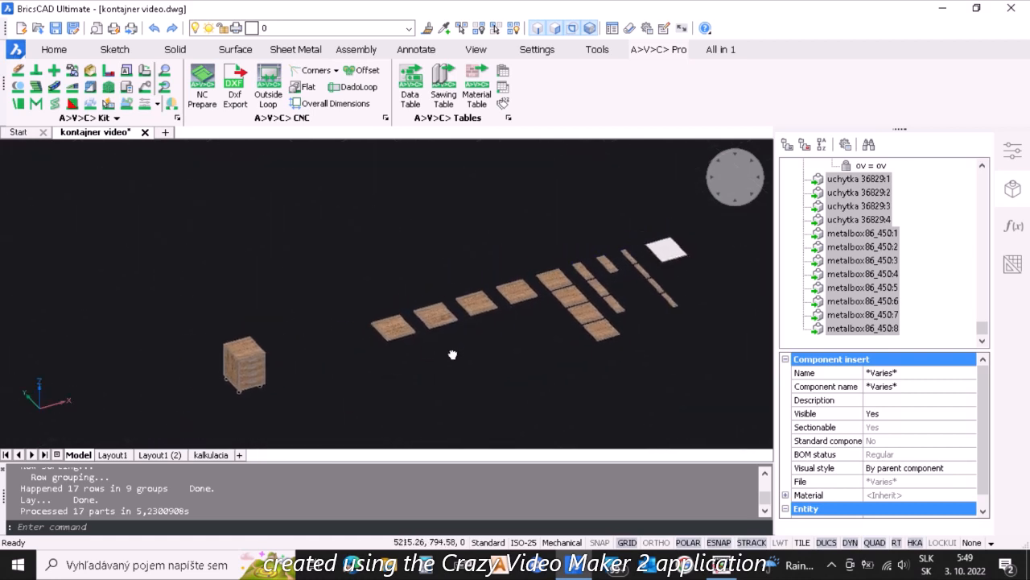